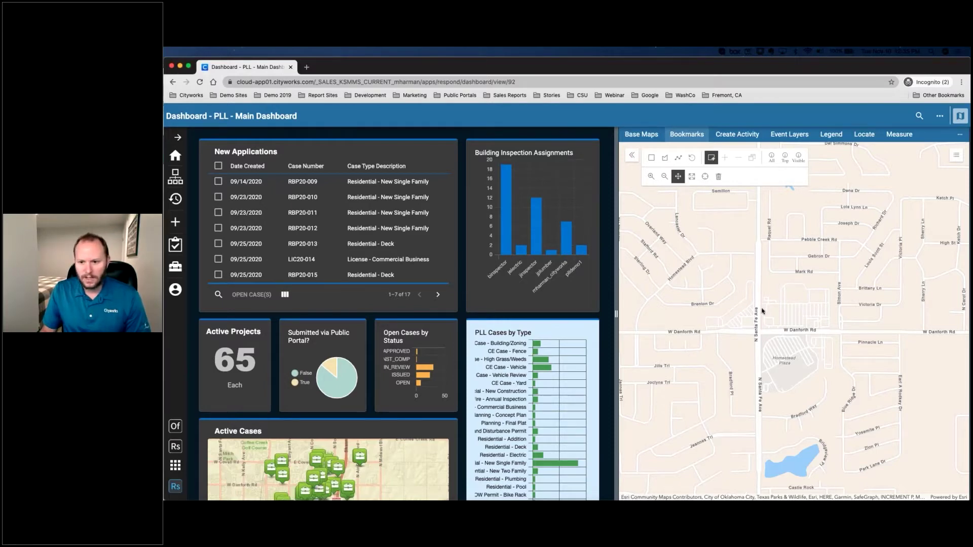
Step: Zoom the dashboard map in toward the W Danforth Rd and N Santa Fe Ave intersection
scroll(760, 317, "up", 2)
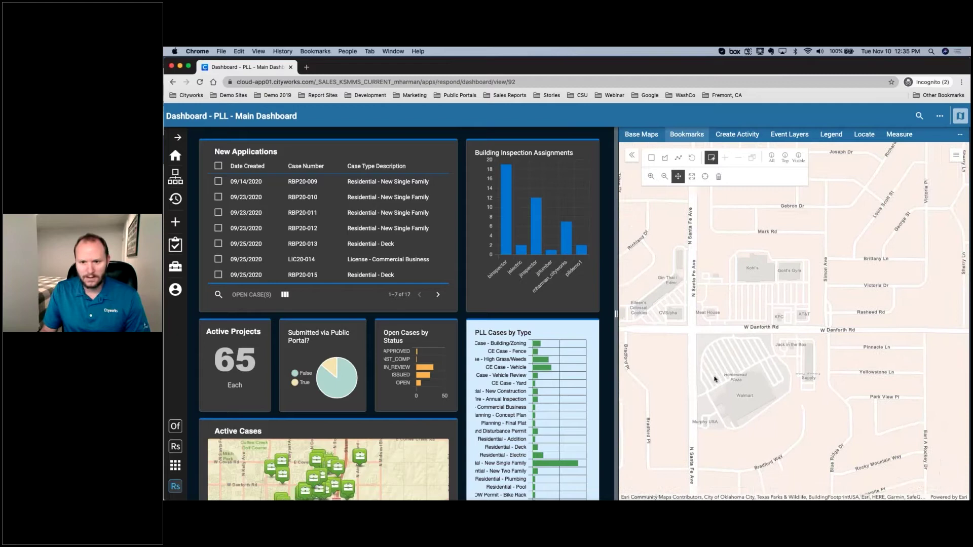
Step: Turn on the Water Mains and Water Hydrants layers in the map legend
left_click(829, 136)
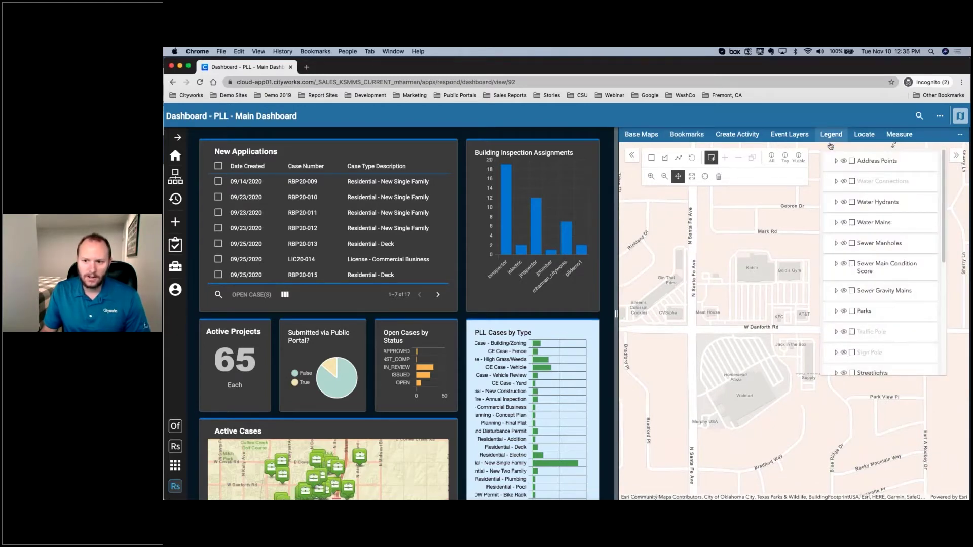
left_click(844, 222)
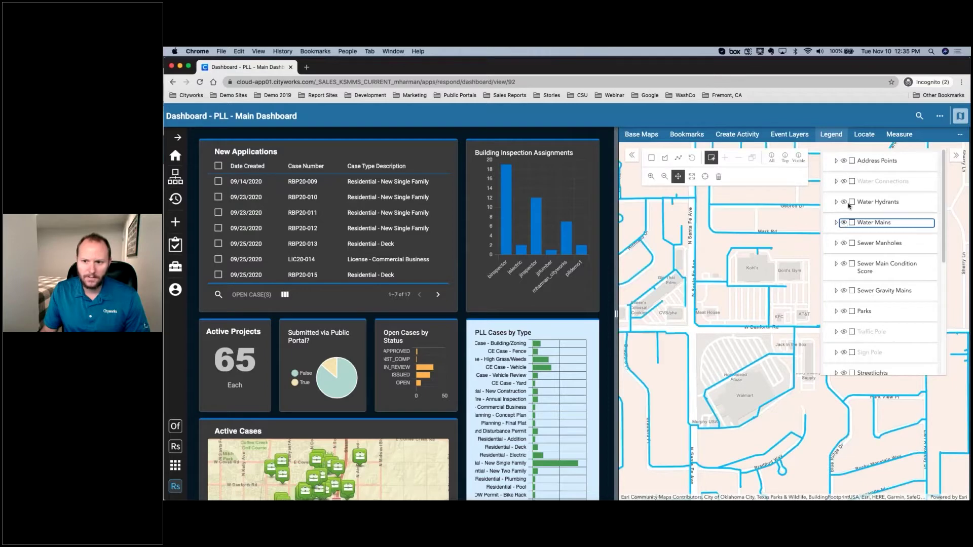
left_click(844, 202)
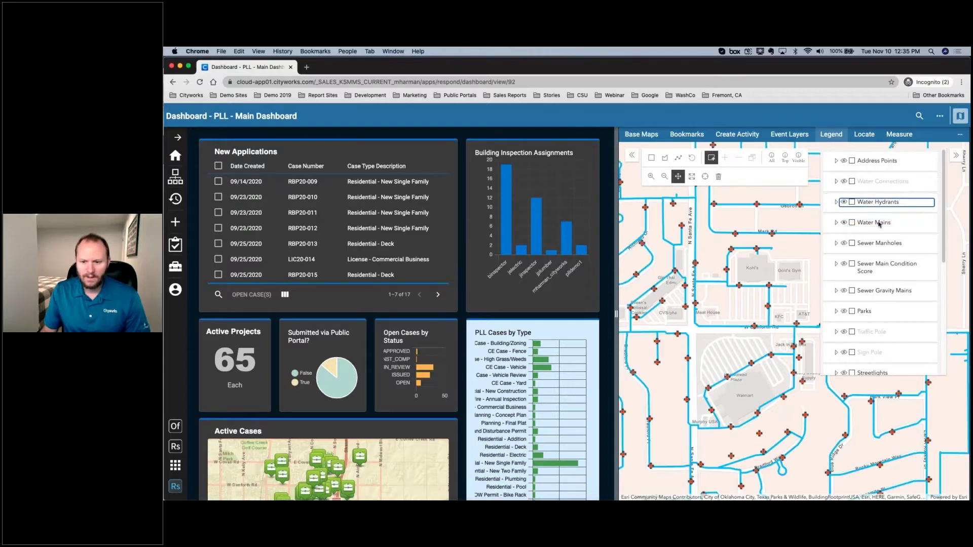
left_click(956, 155)
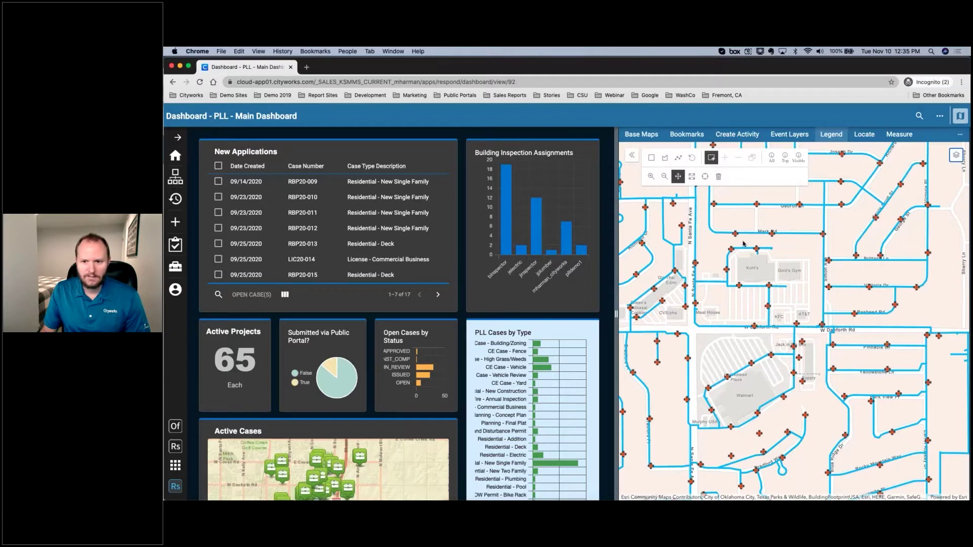
Step: Inspect the Mark Rd water main's attributes in a docked details panel, then close it
left_click_drag(743, 244, 766, 285)
left_click(765, 285)
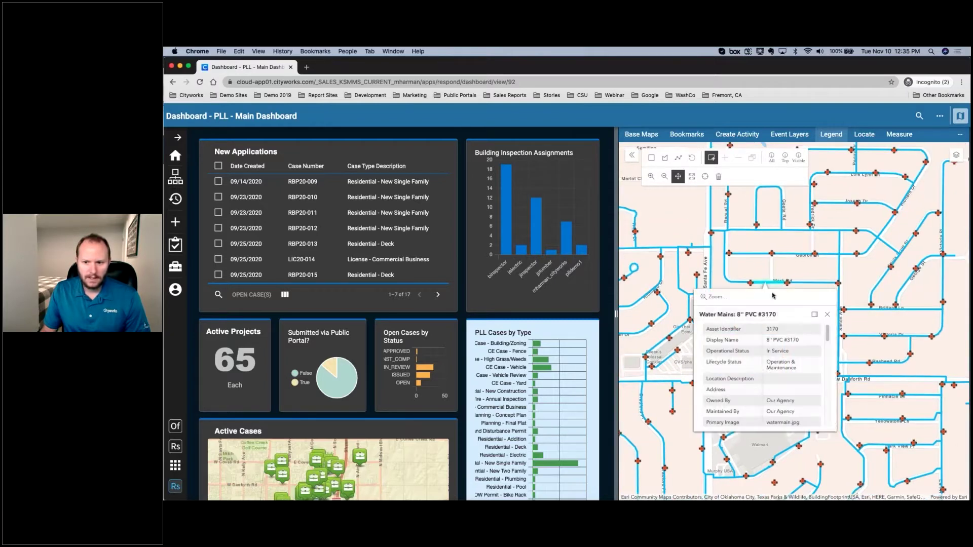
left_click(816, 314)
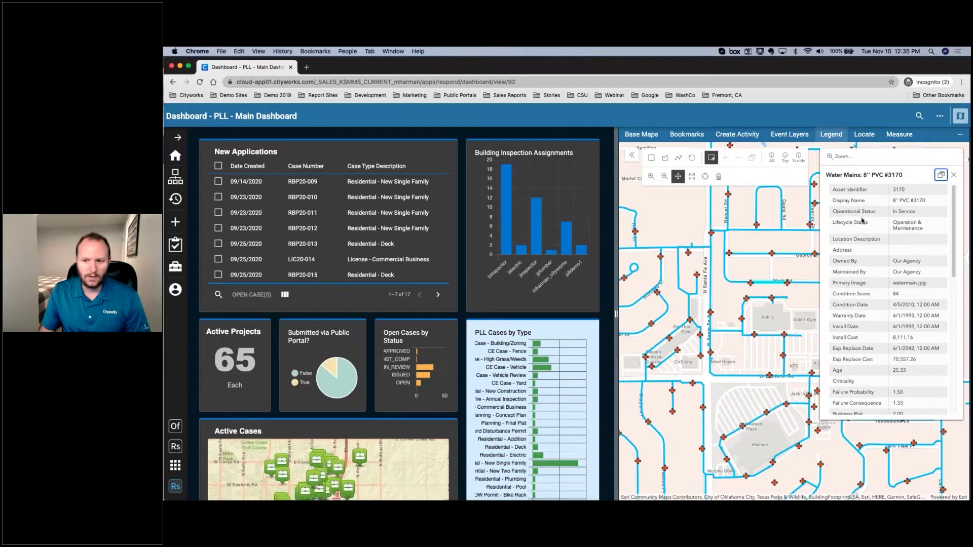
scroll(863, 221, "down", 2)
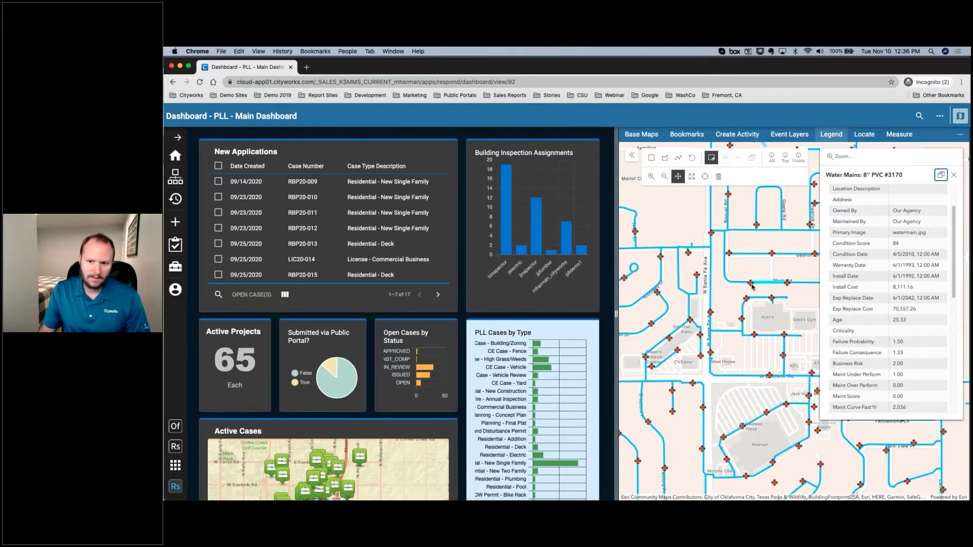
key("Escape")
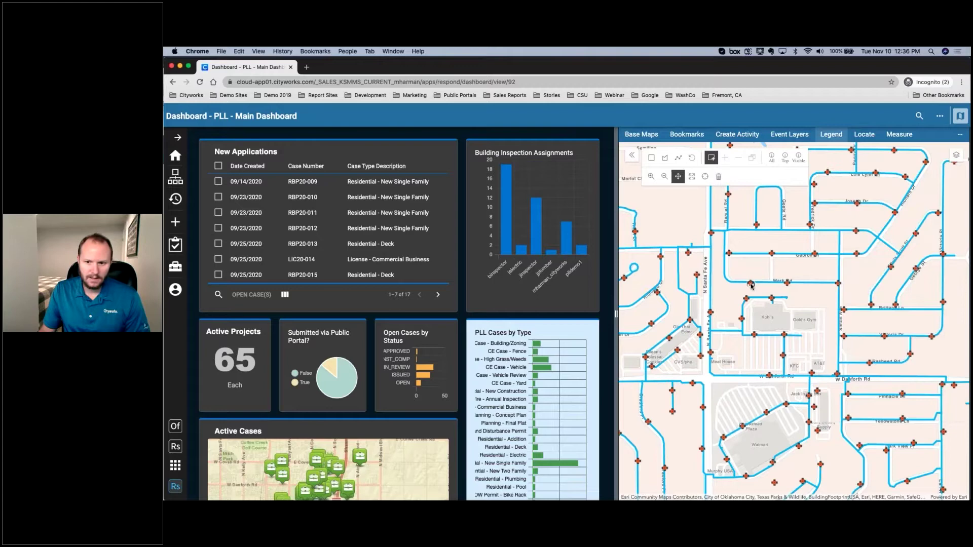
Step: Show hydrant #9933's details and scroll down to its asset photo and attachments
left_click(750, 284)
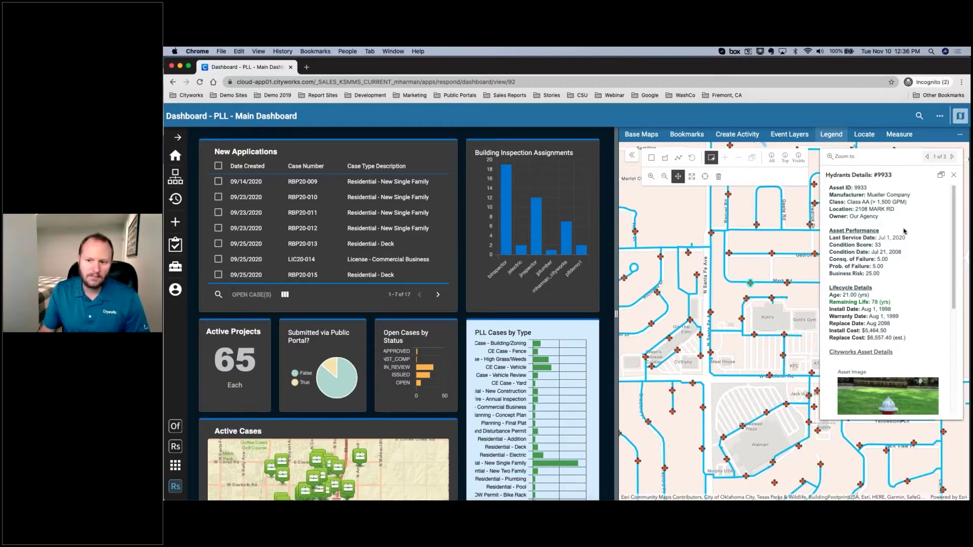
scroll(904, 232, "down", 2)
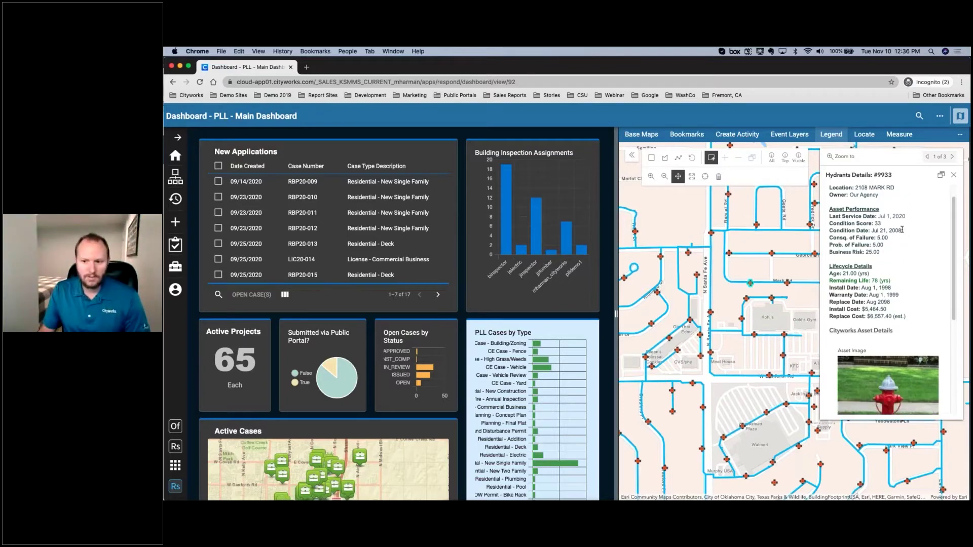
scroll(903, 230, "down", 2)
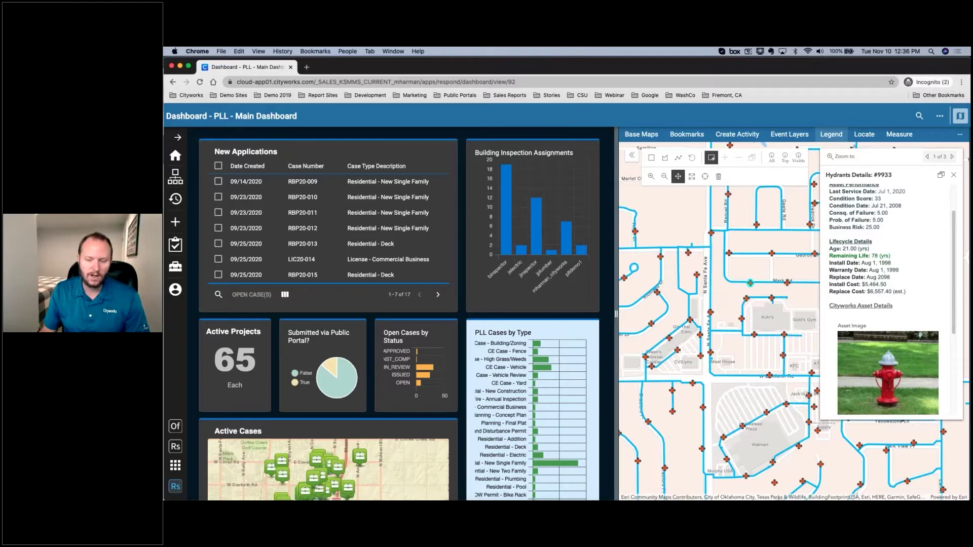
scroll(890, 294, "down", 1)
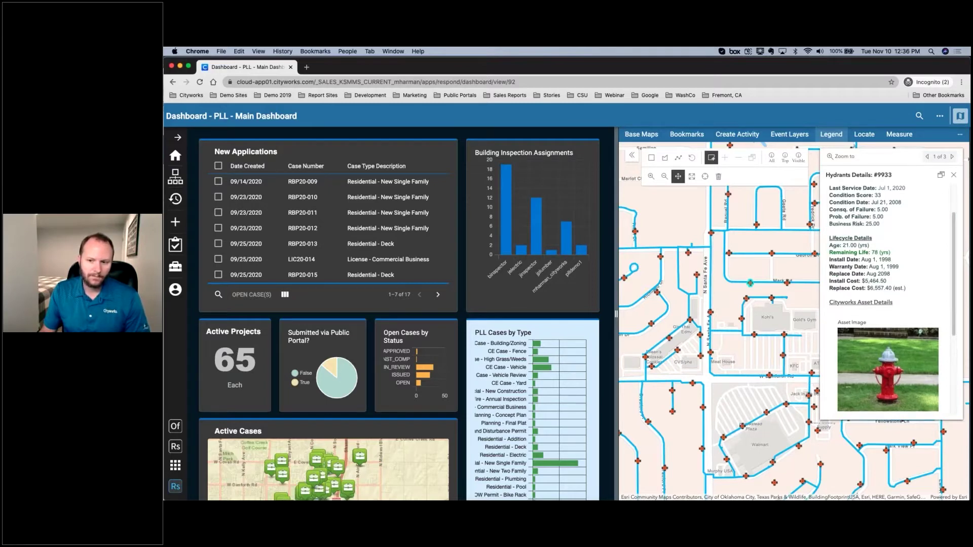
scroll(892, 299, "up", 3)
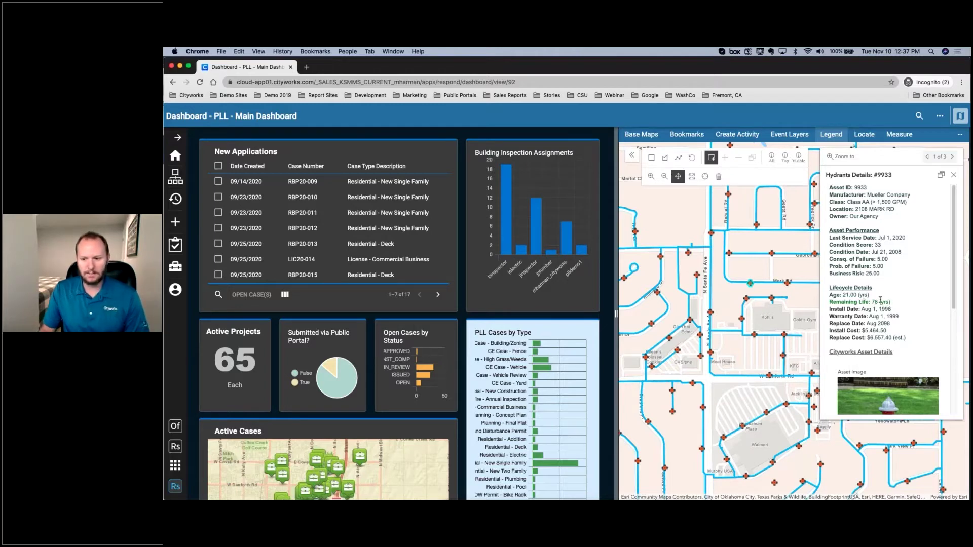
scroll(881, 300, "down", 5)
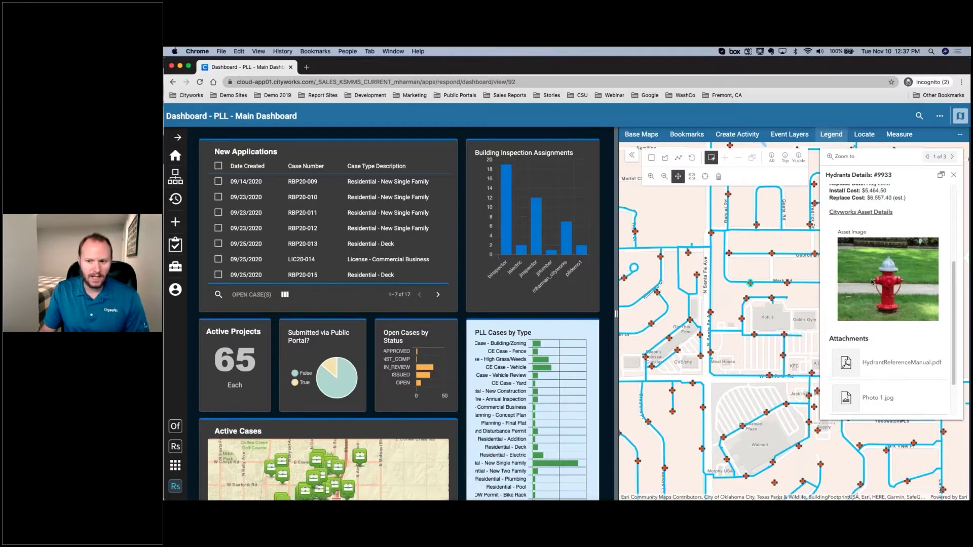
scroll(874, 294, "down", 2)
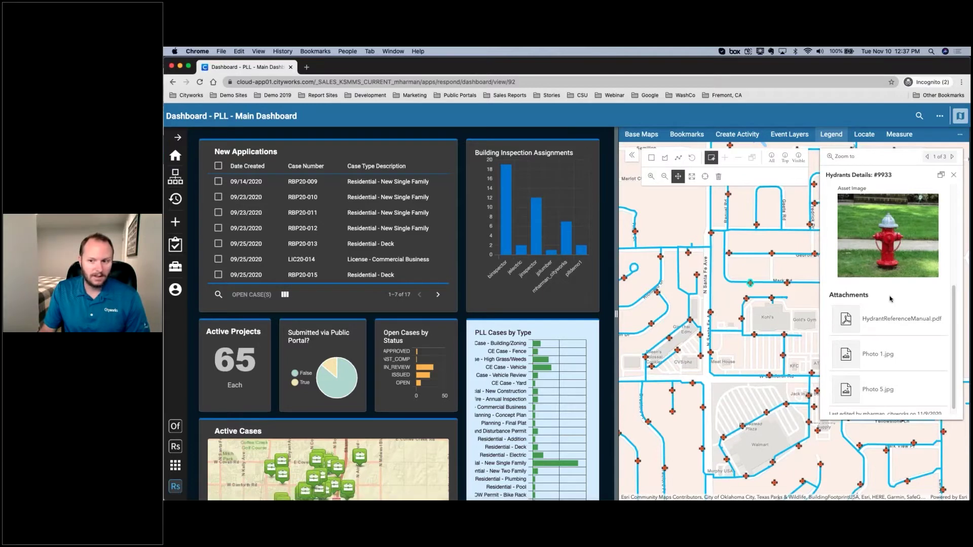
Step: Open HydrantReferenceManual.pdf in a new tab, then return to the Respond dashboard
left_click(901, 322)
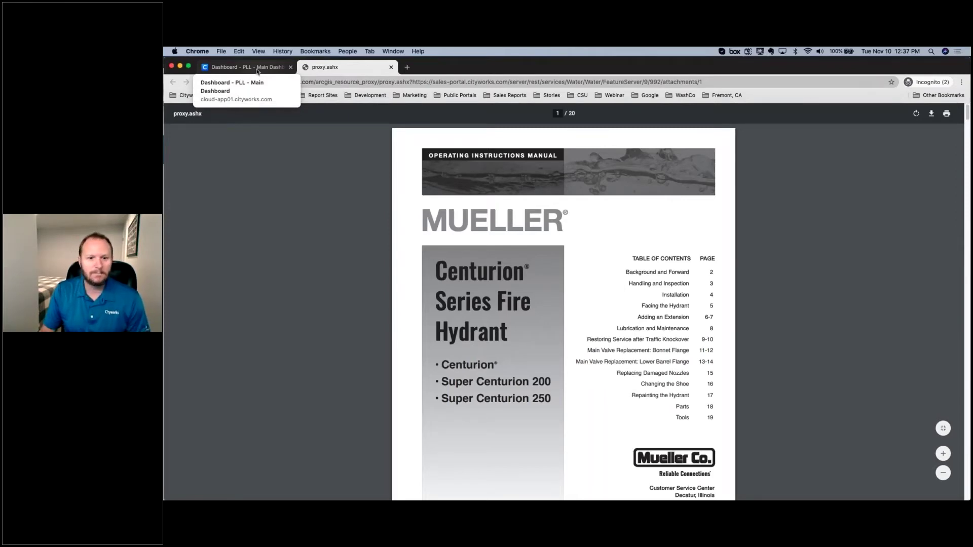
left_click(257, 68)
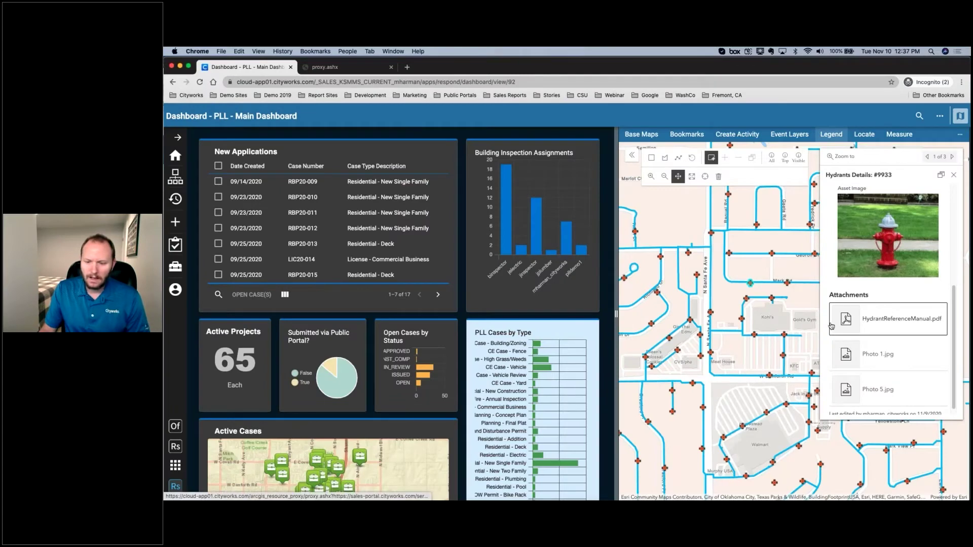
scroll(860, 276, "up", 3)
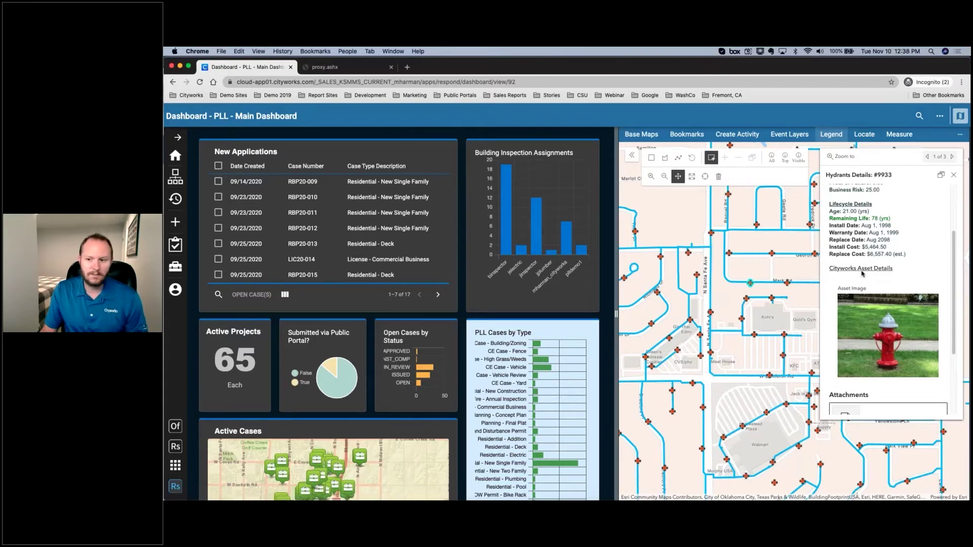
Step: Open hydrant 9933 in the full Cityworks Asset Details view and zoom to it
left_click(860, 270)
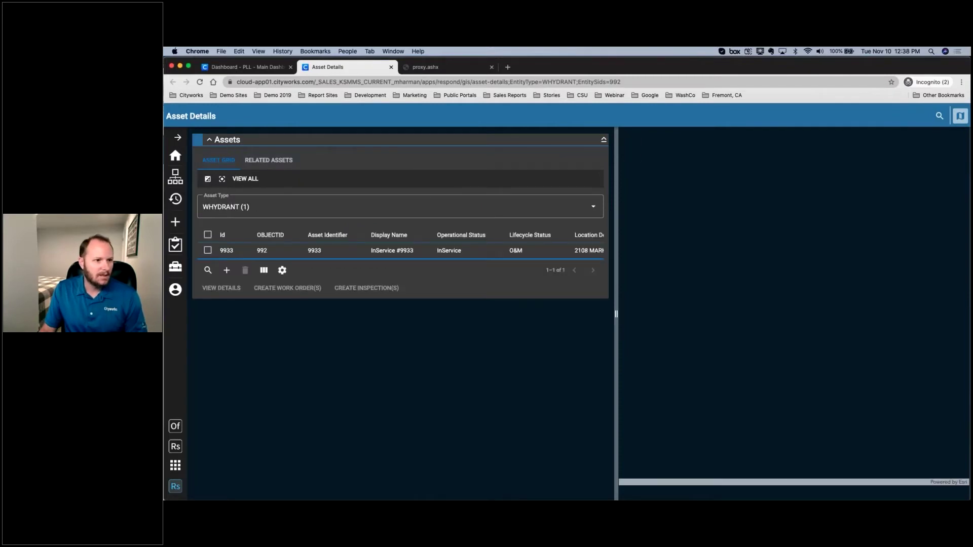
left_click(208, 251)
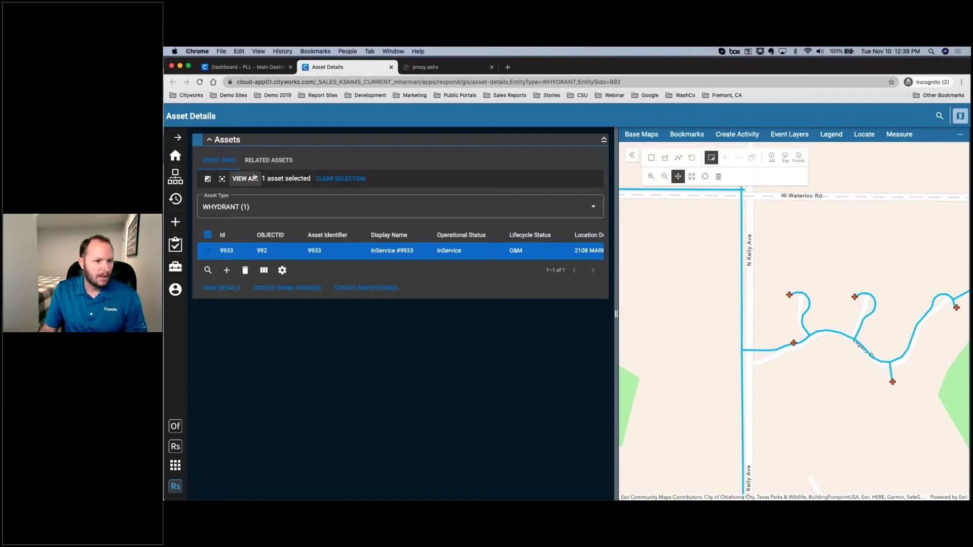
left_click(223, 179)
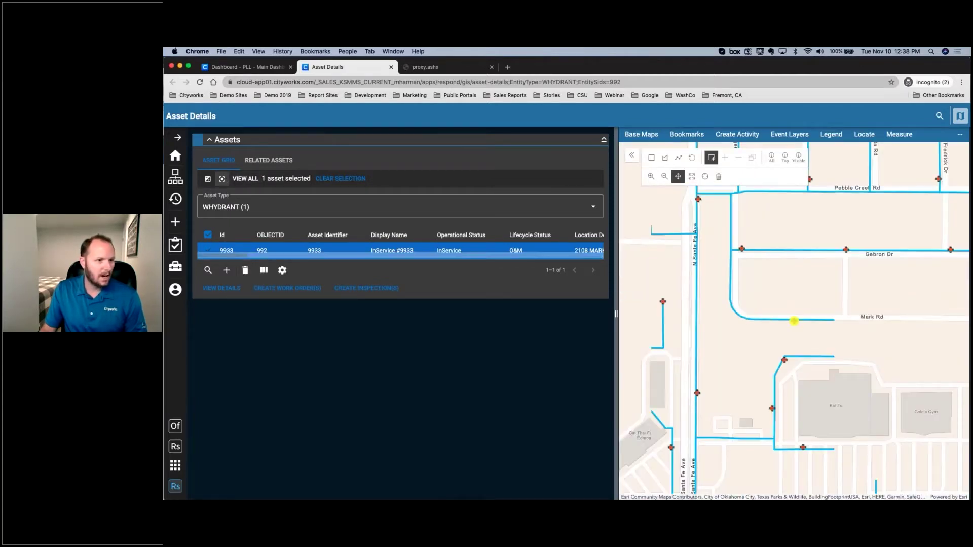
left_click(222, 288)
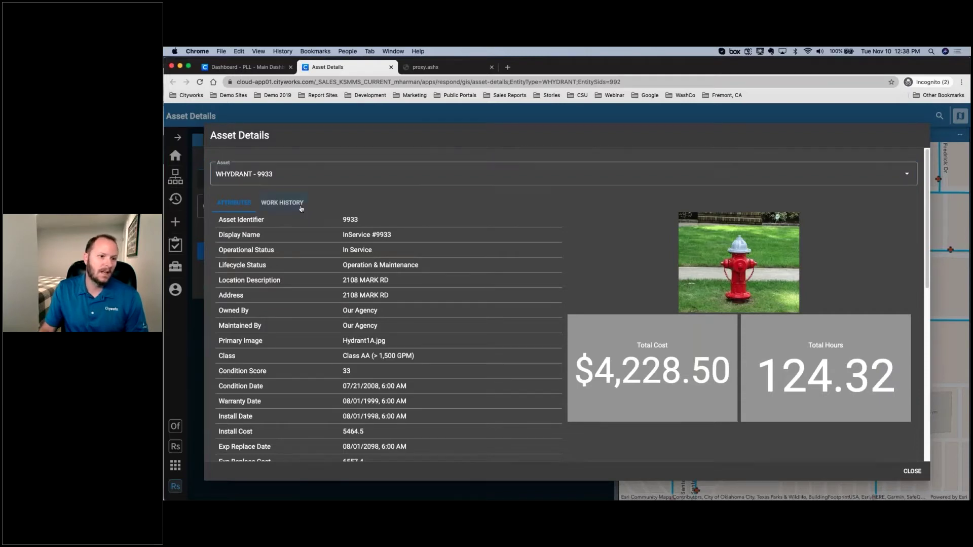
Step: Review the hydrant's six closed work orders, then return to the PLL Main Dashboard
left_click(282, 203)
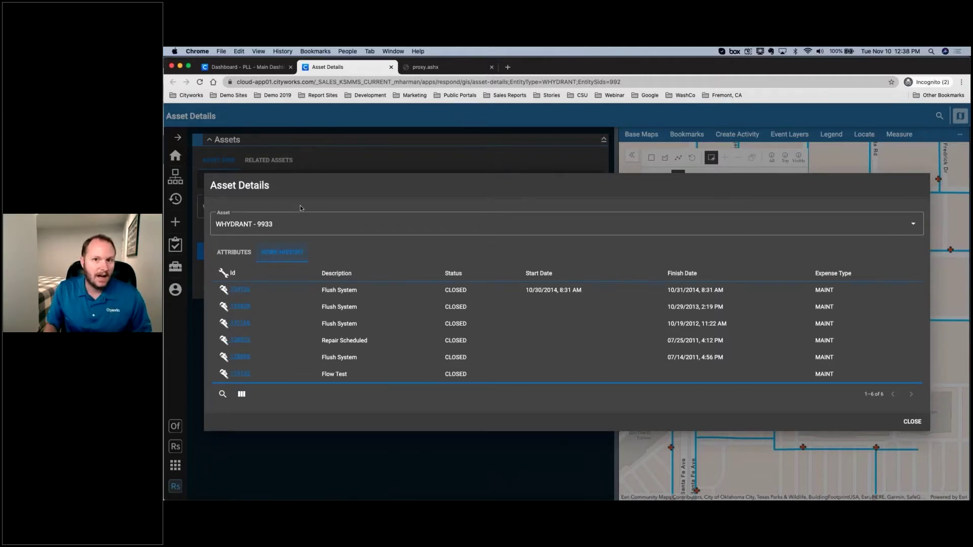
left_click(907, 426)
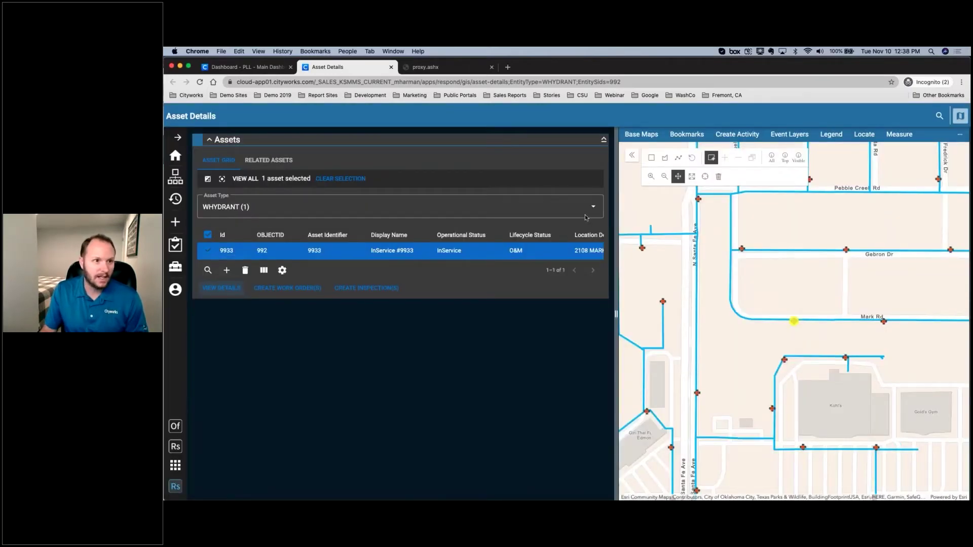
left_click(269, 71)
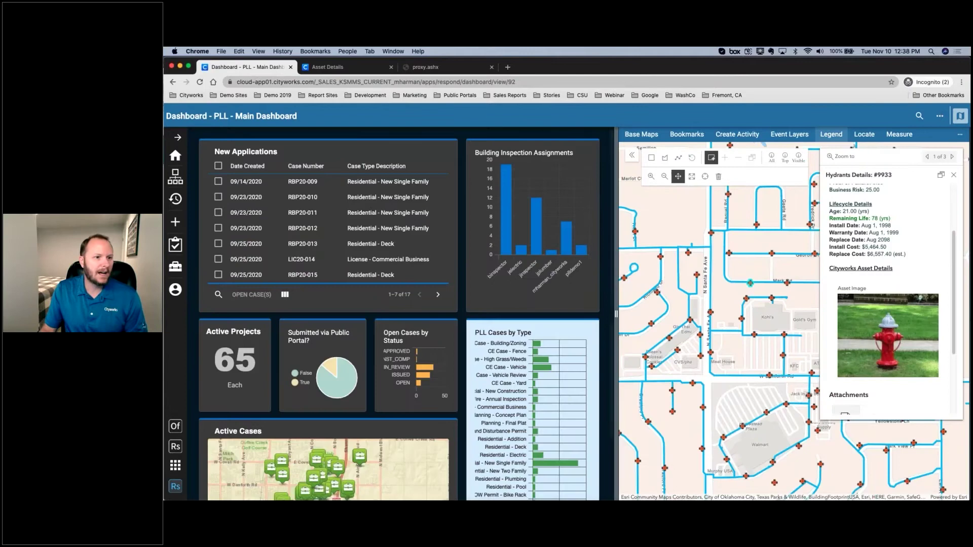
Step: Close the hydrant popup, enable the Parcels layer, and zoom in on the map
left_click(954, 175)
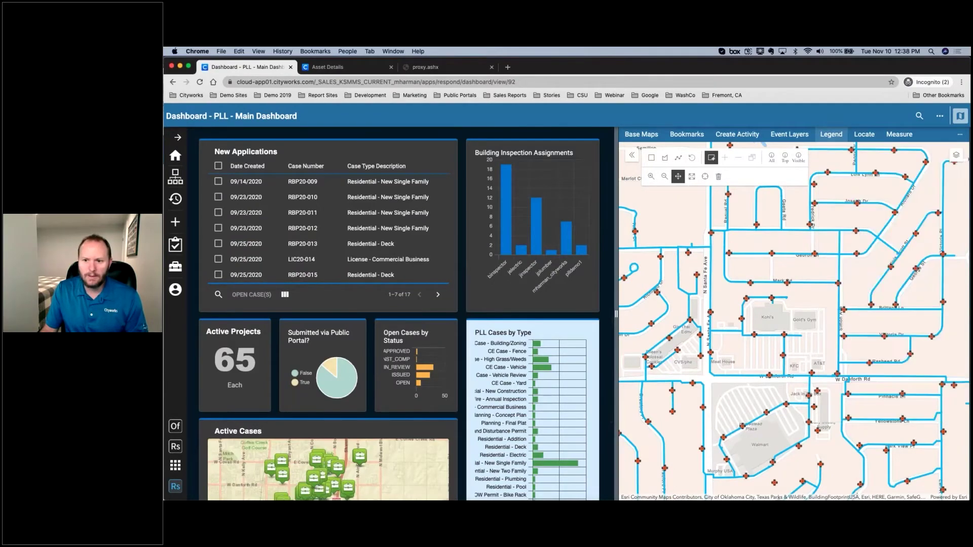
left_click(832, 134)
scroll(879, 308, "down", 2)
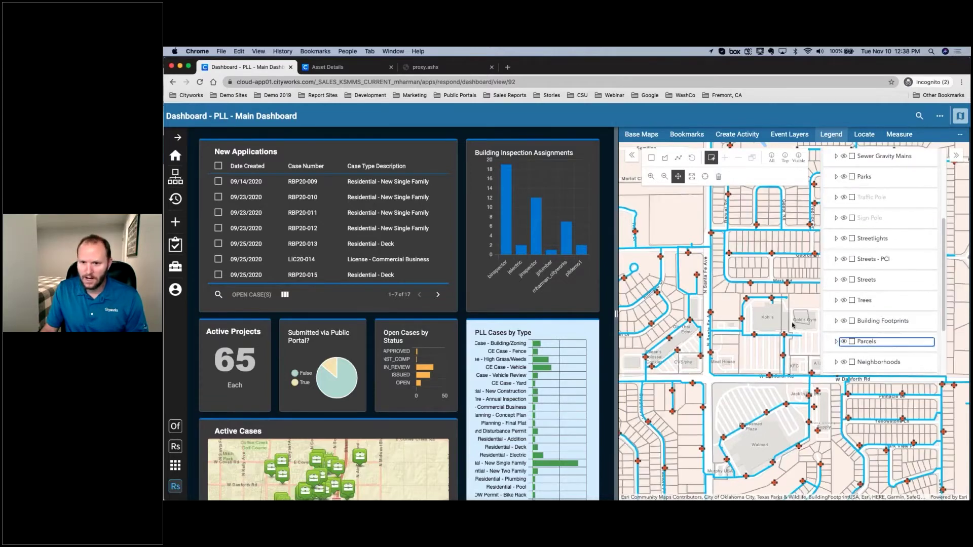
left_click(956, 155)
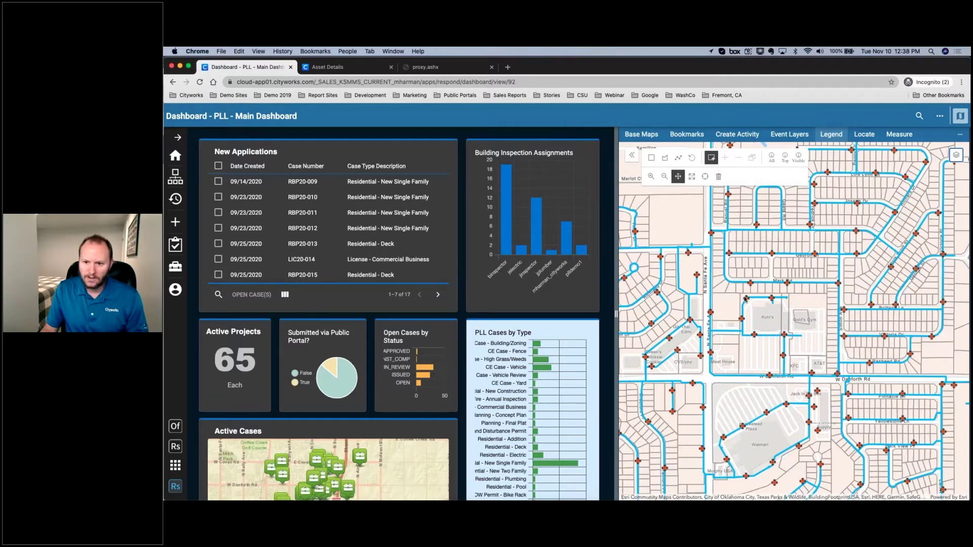
scroll(745, 299, "up", 2)
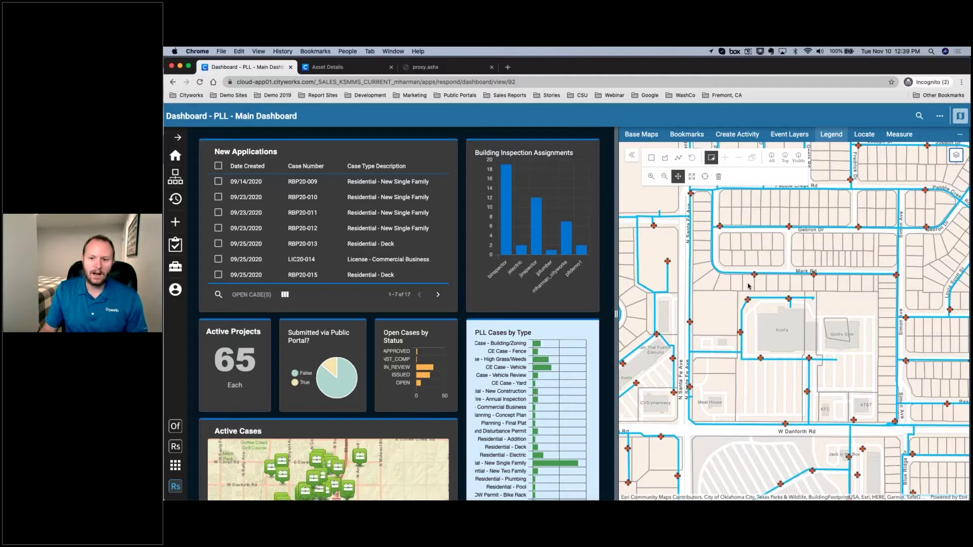
Step: Inspect nearby parcels, ending on the Walmart parcel at 2200 W Danforth Rd
left_click(748, 286)
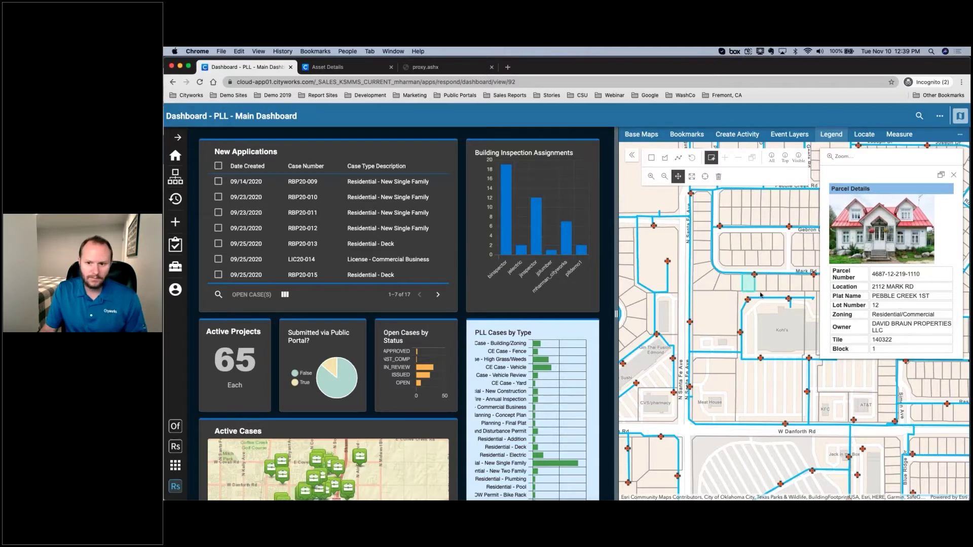
left_click(736, 285)
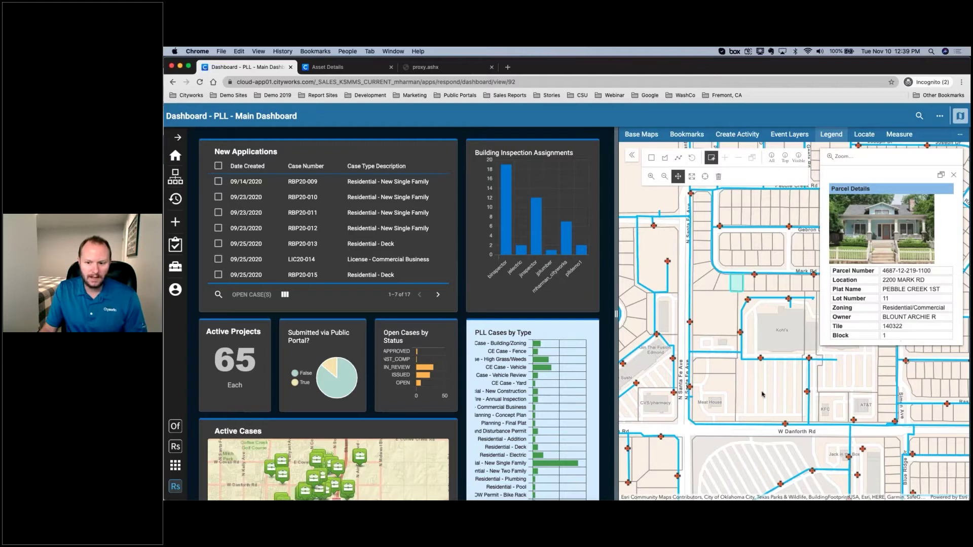
scroll(760, 393, "down", 2)
left_click_drag(760, 392, 756, 297)
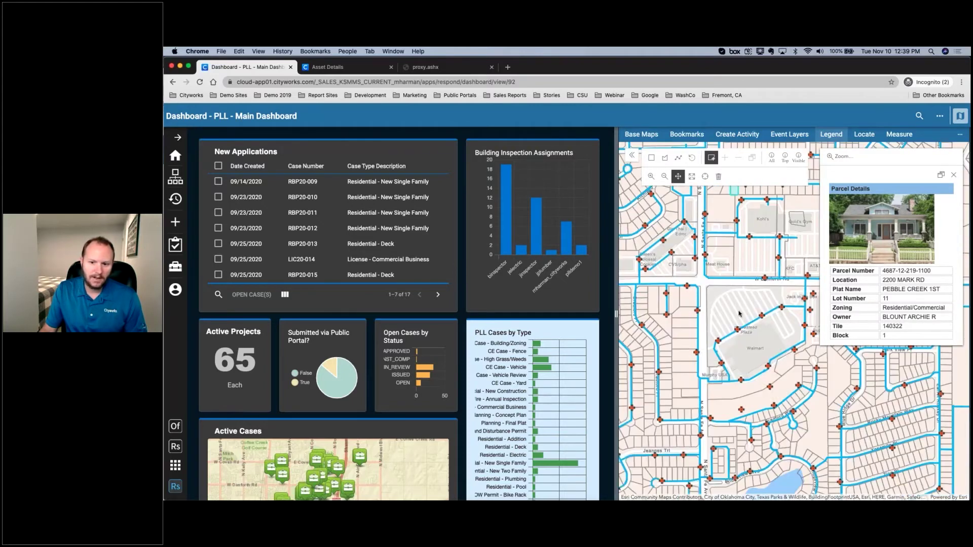
left_click(739, 314)
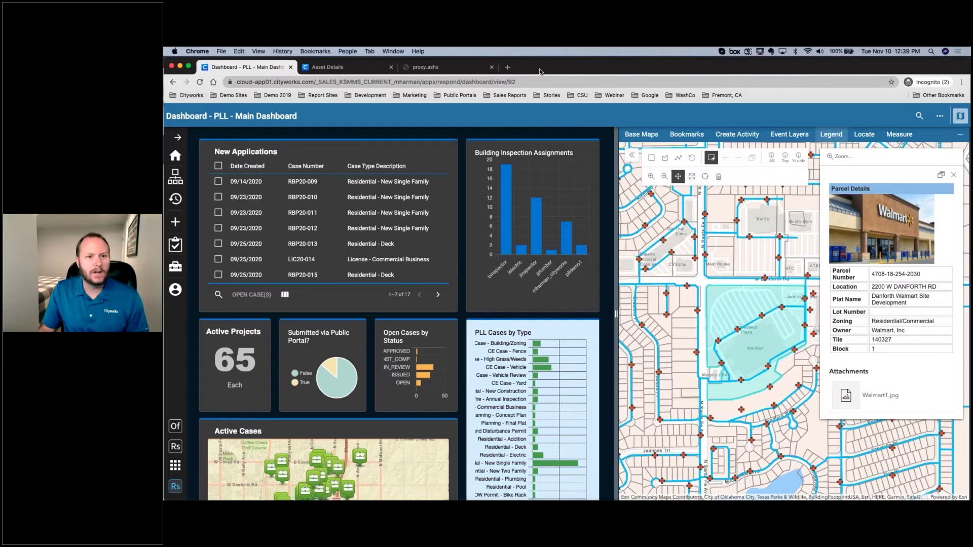
left_click_drag(541, 72, 737, 145)
Step: Tile the portal's My Content on the left and the dashboard on the right, closing the parcel popup
left_click(434, 75)
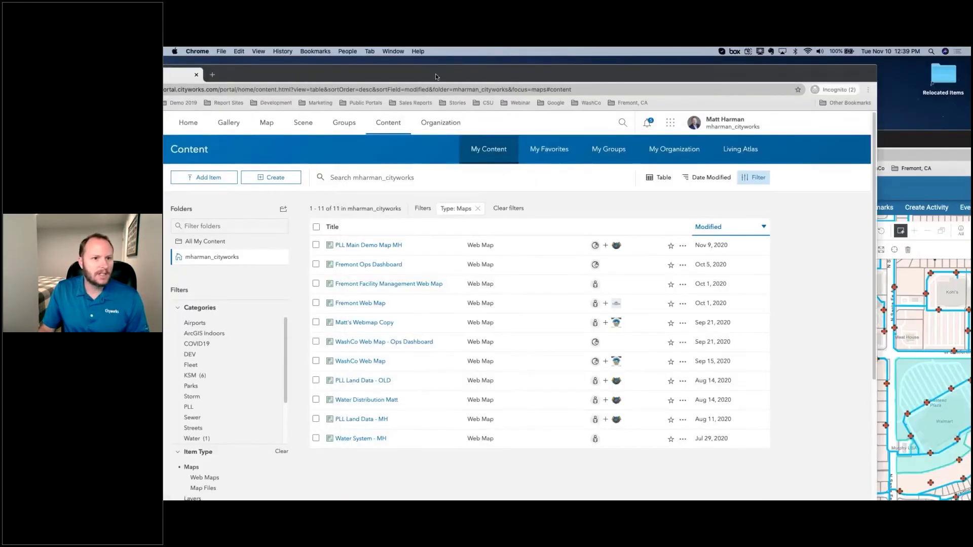
double_click(434, 76)
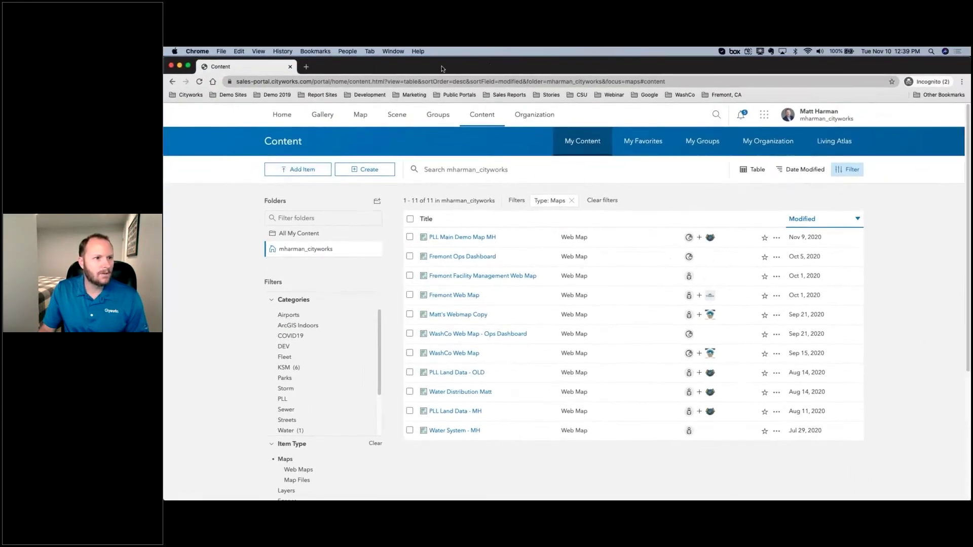
mouse_move(188, 69)
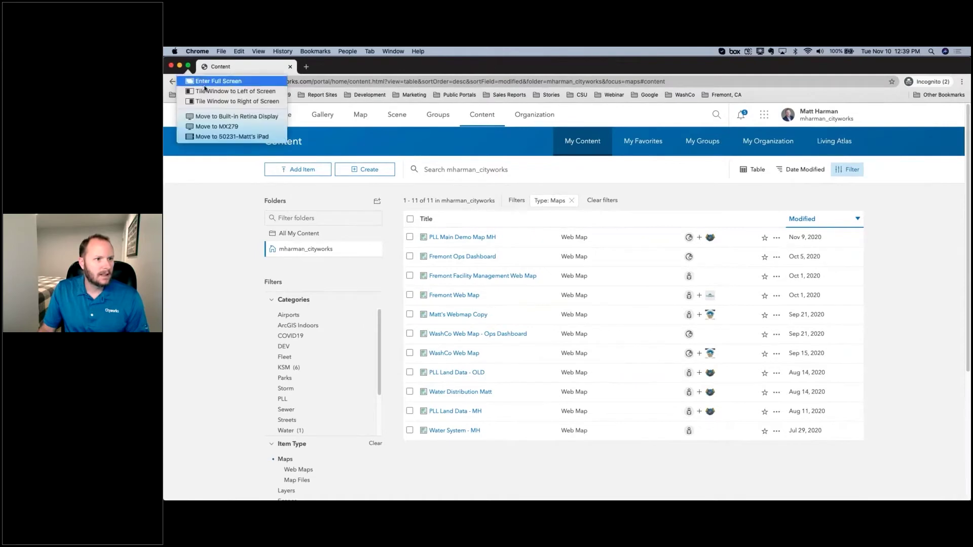
left_click(218, 91)
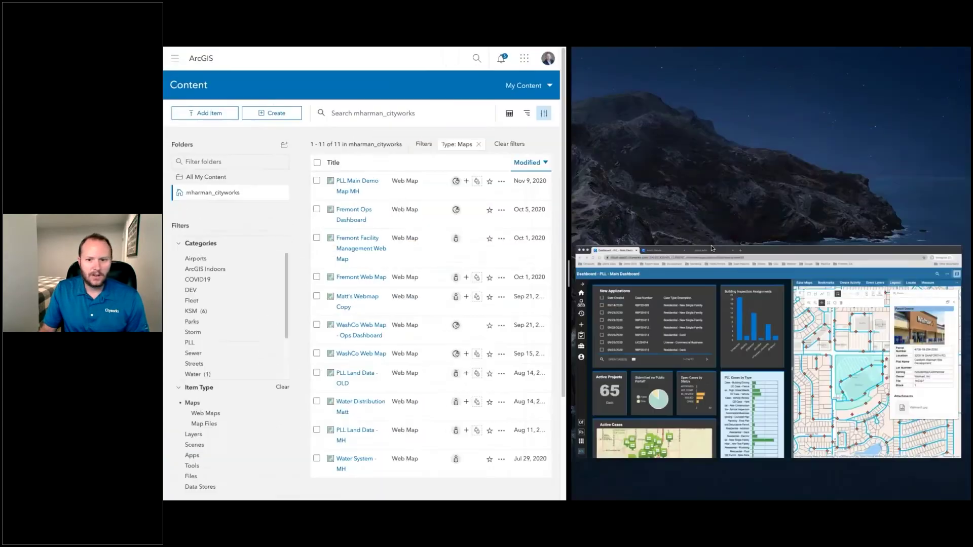
left_click(728, 271)
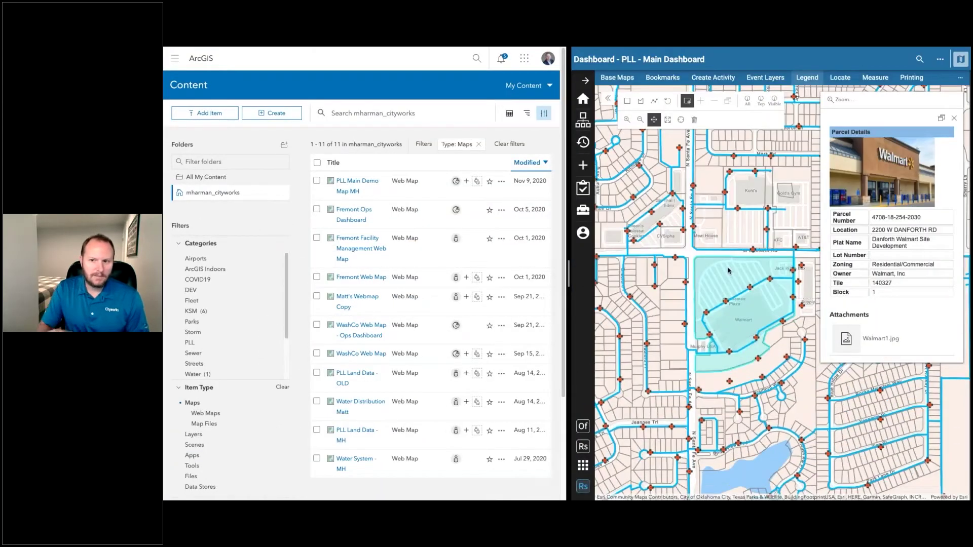
left_click(954, 118)
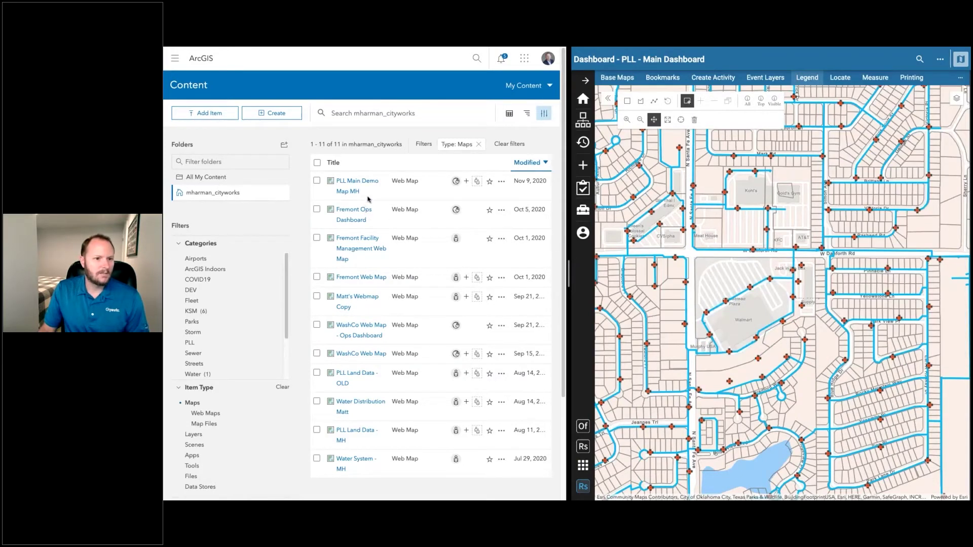
Step: Open PLL Main Demo Map MH in Map Viewer and zoom to W Danforth Rd / N Santa Fe Ave
left_click(355, 184)
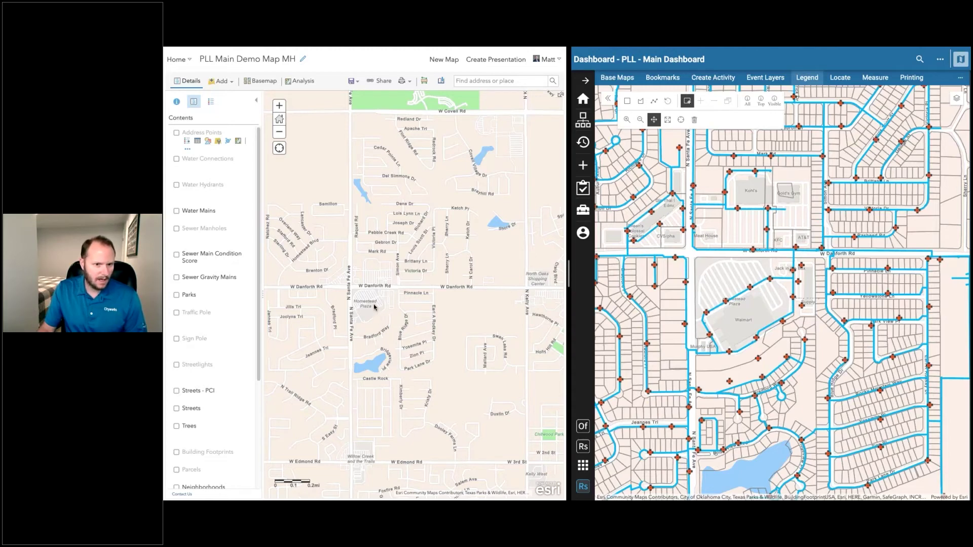
scroll(374, 306, "up", 2)
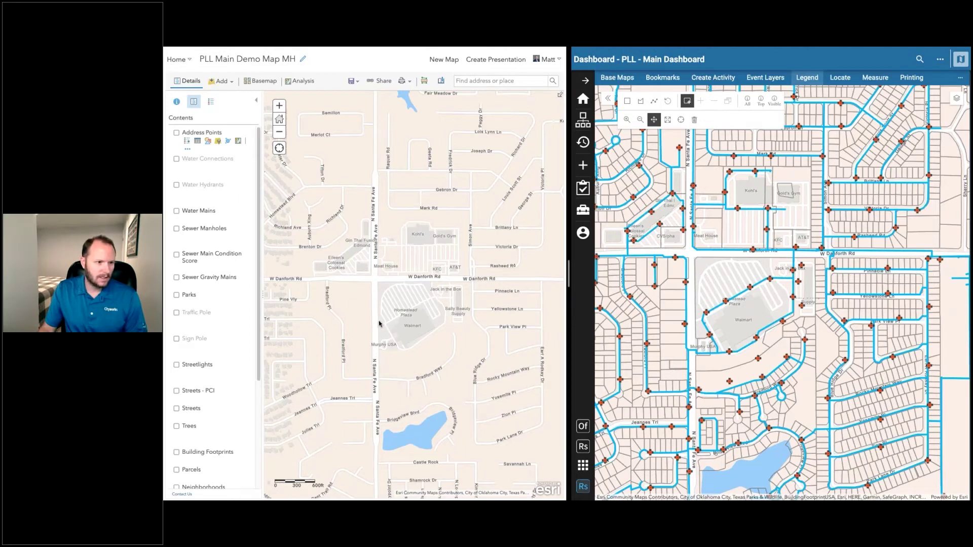
scroll(403, 278, "up", 2)
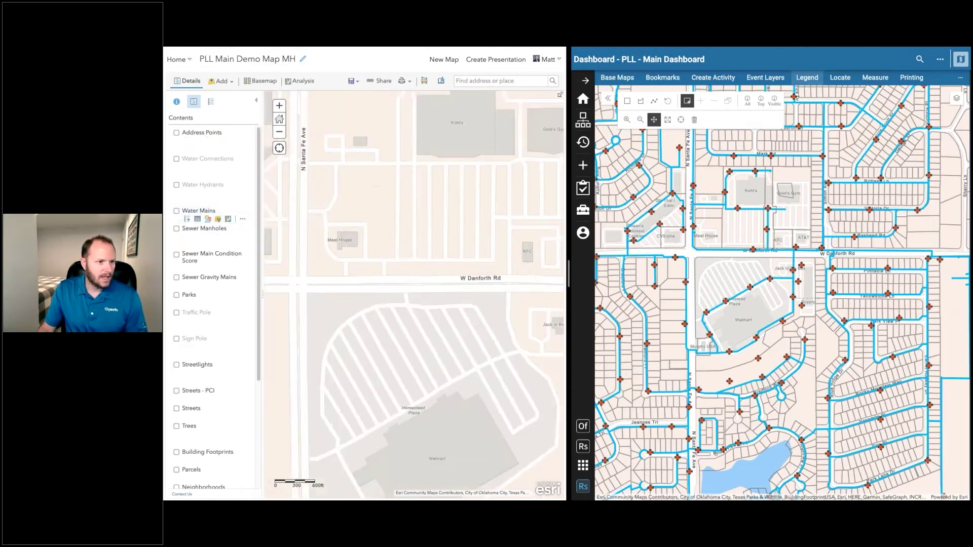
Step: Turn on Water Hydrants and open its pop-up settings, keeping 'A custom attribute display'
left_click(177, 185)
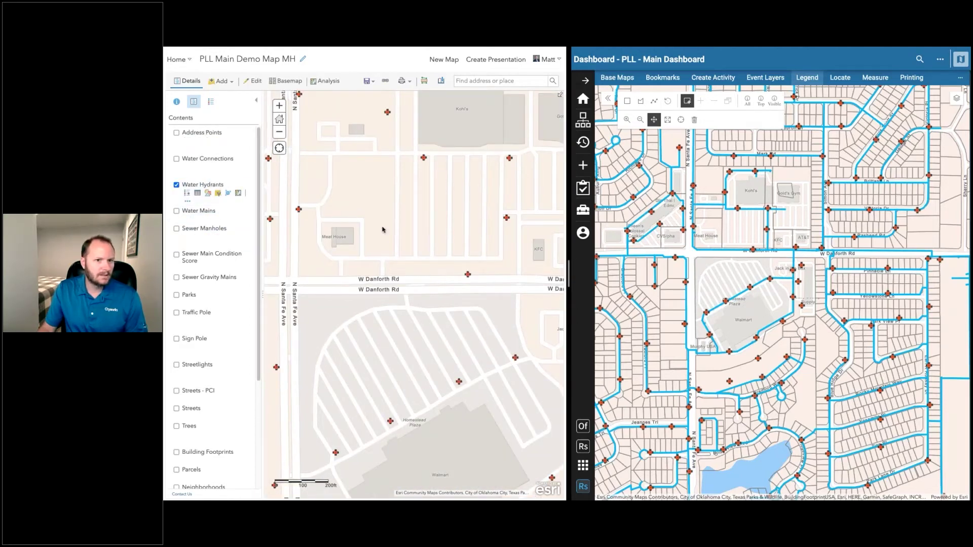
left_click(187, 202)
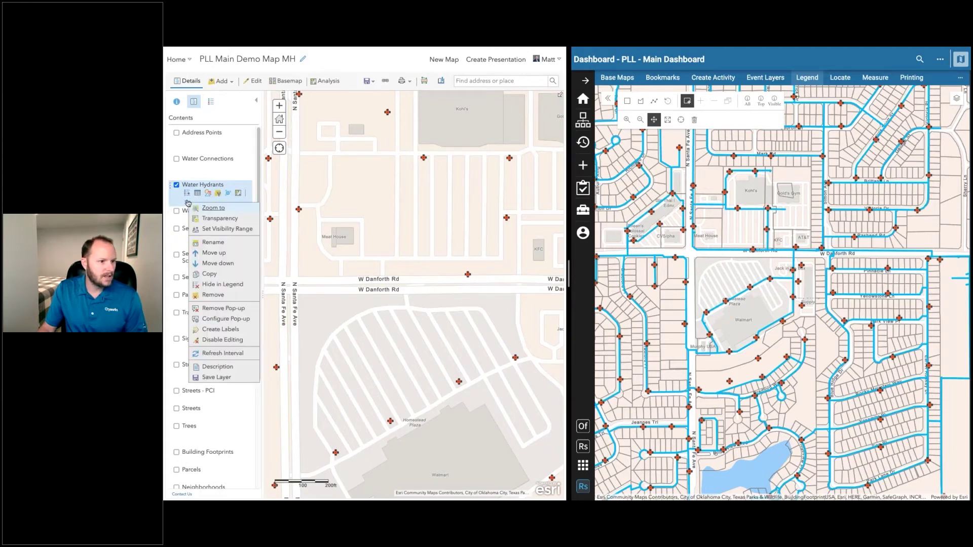
left_click(225, 319)
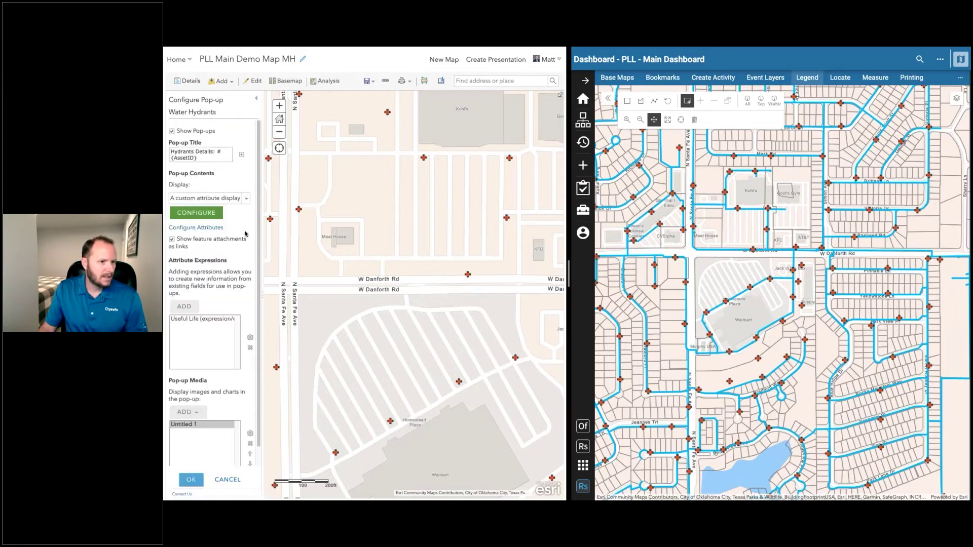
left_click(246, 201)
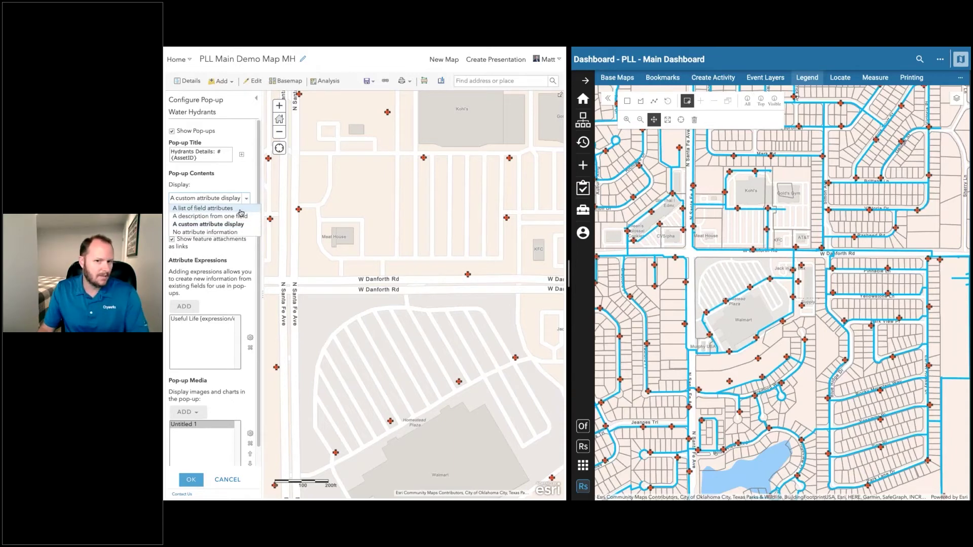
left_click(245, 186)
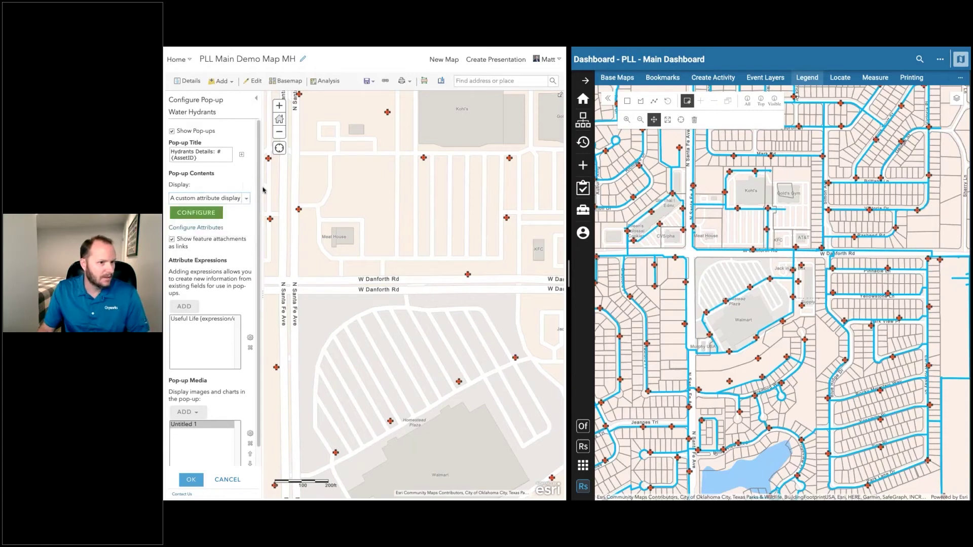
Step: In Respond, page from the Kohl's parcel to the water main, then keep the custom attribute display
left_click(710, 246)
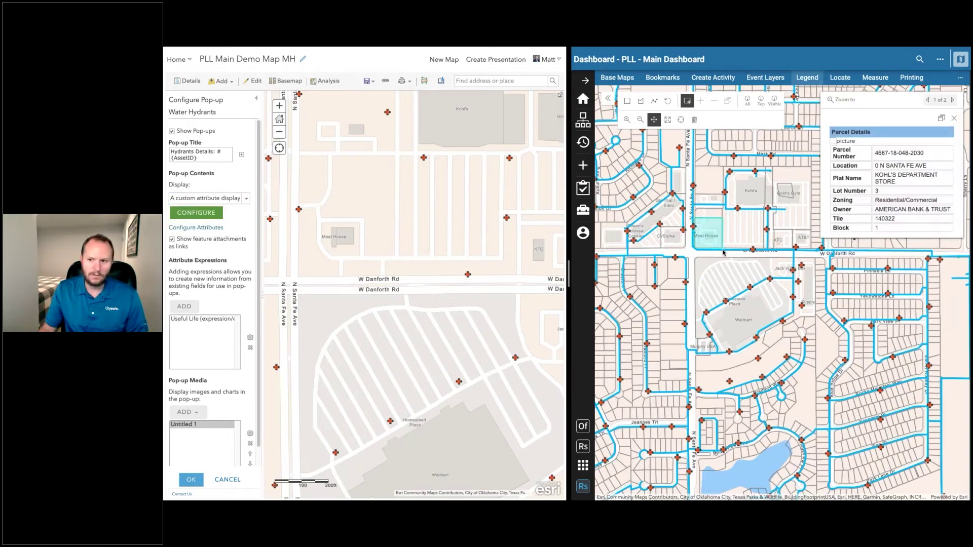
left_click(730, 241)
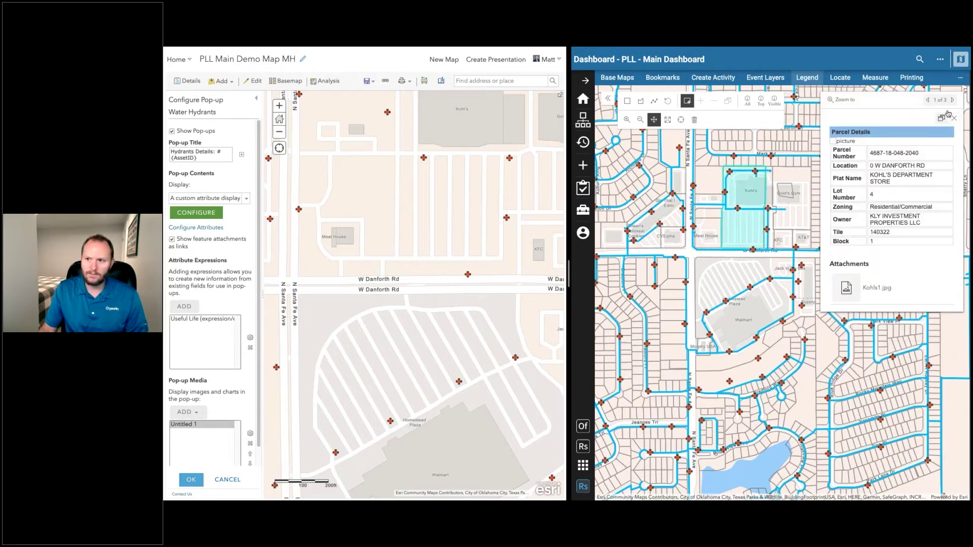
left_click(953, 100)
left_click(953, 100)
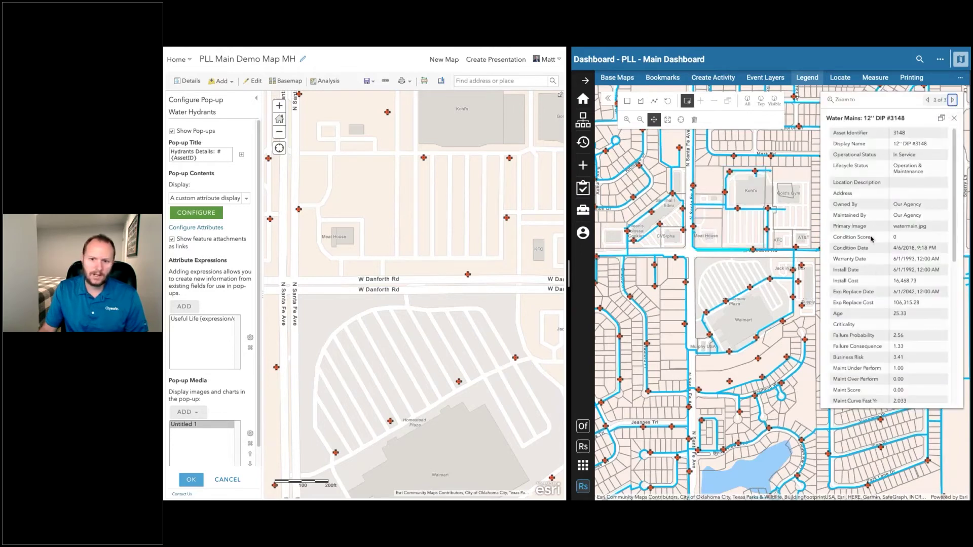
left_click(247, 201)
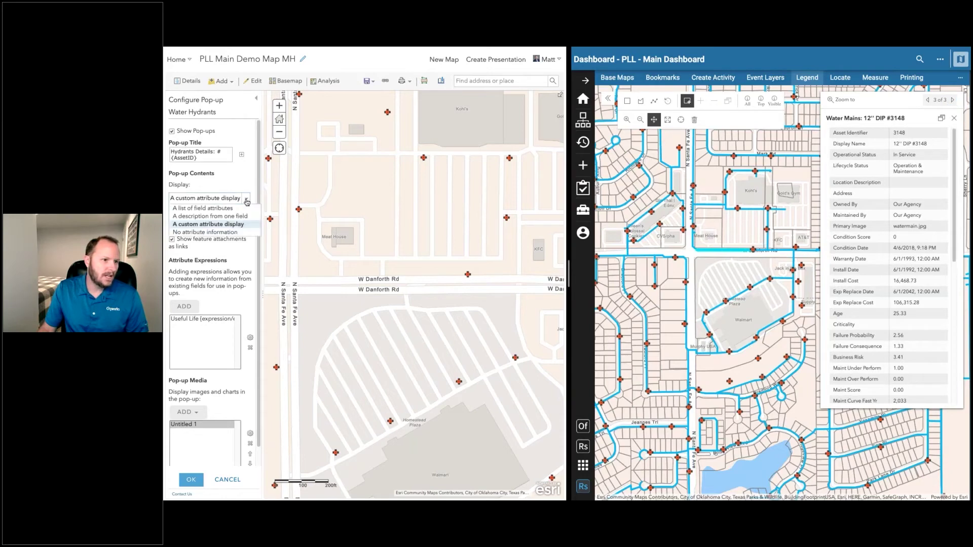
left_click(222, 226)
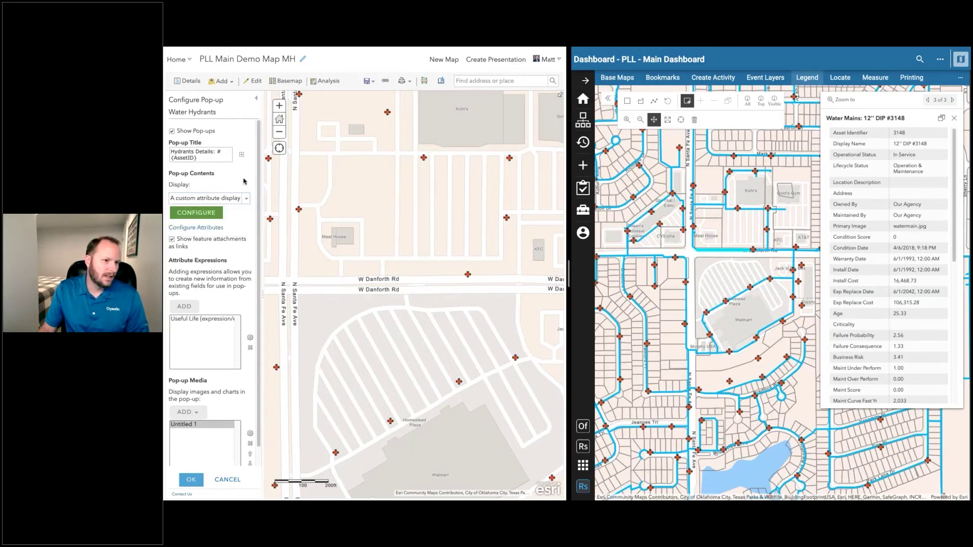
left_click(201, 214)
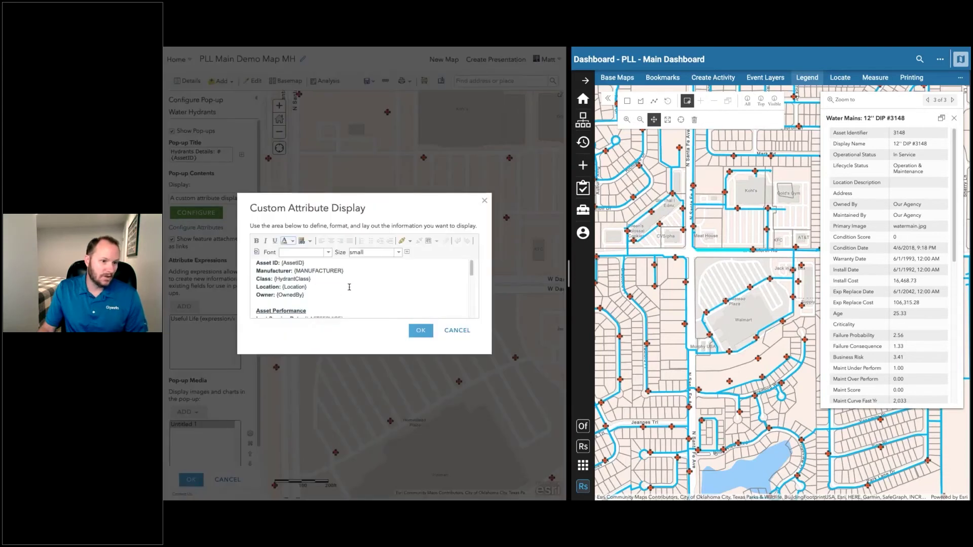
scroll(350, 288, "down", 3)
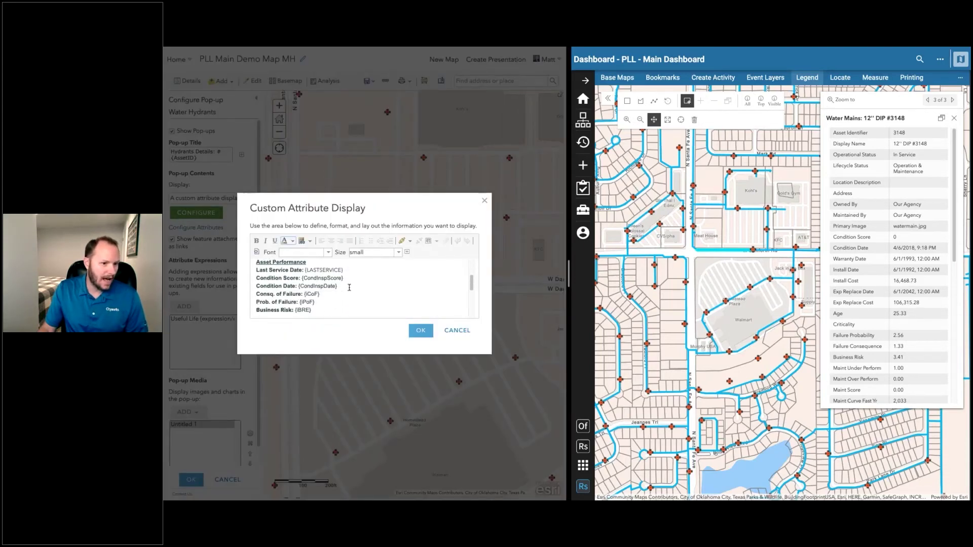
scroll(350, 287, "down", 5)
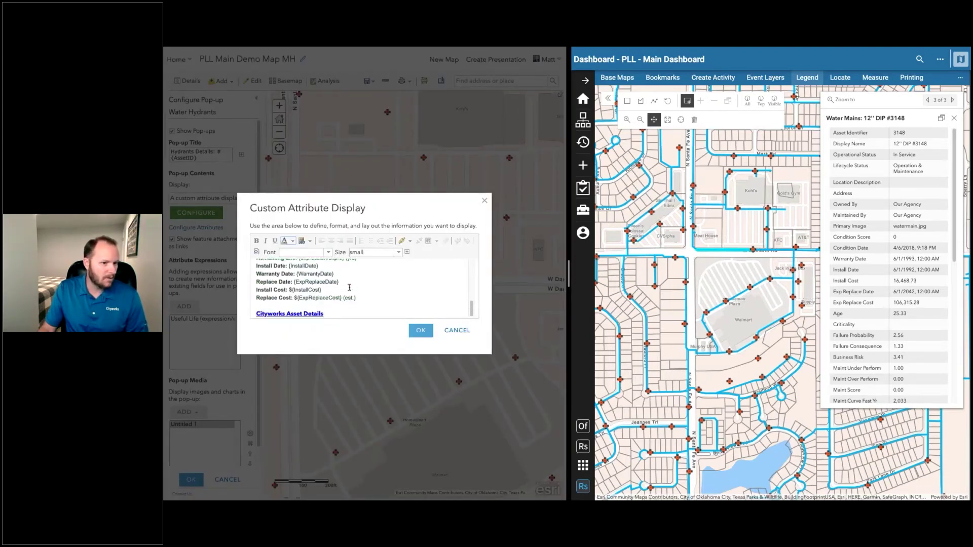
scroll(349, 287, "up", 5)
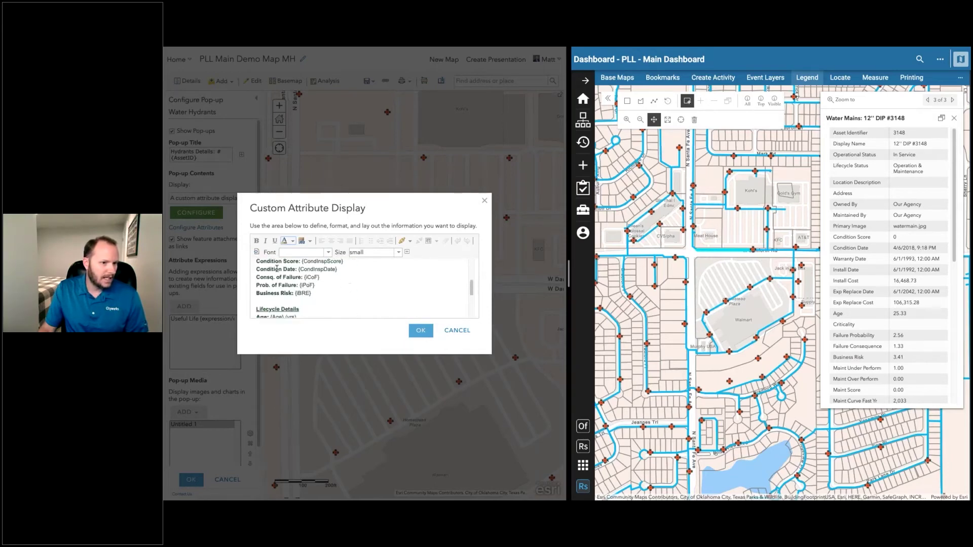
left_click(256, 253)
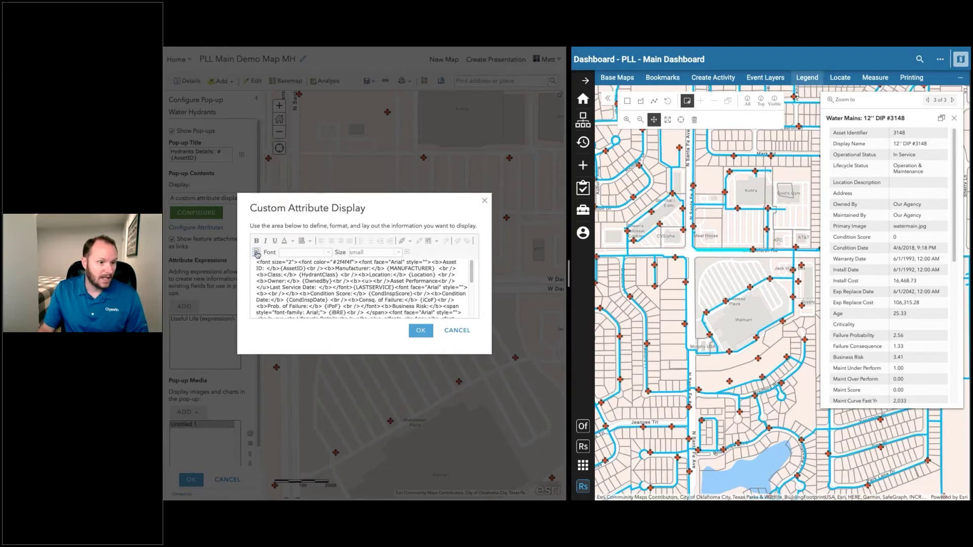
left_click(257, 253)
scroll(348, 290, "down", 1)
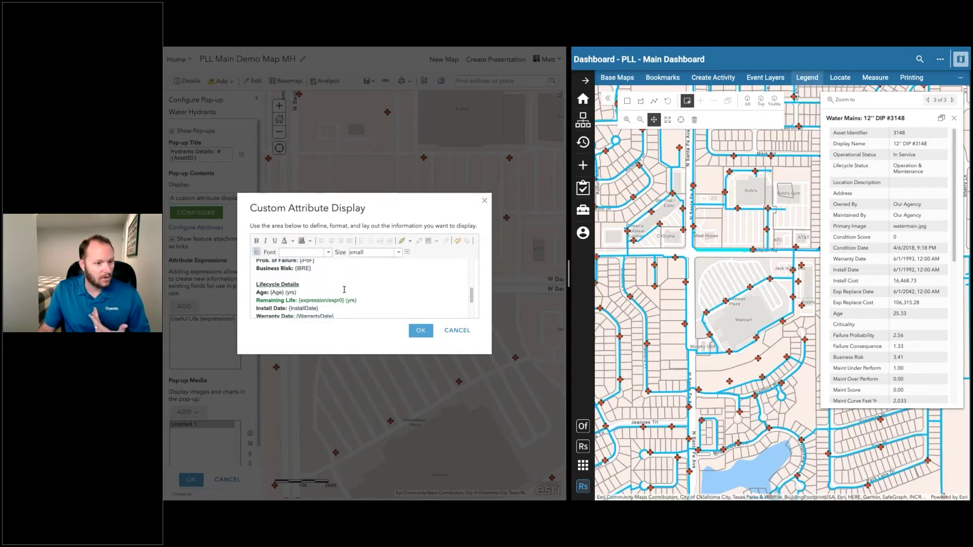
scroll(348, 290, "down", 1)
scroll(349, 292, "down", 1)
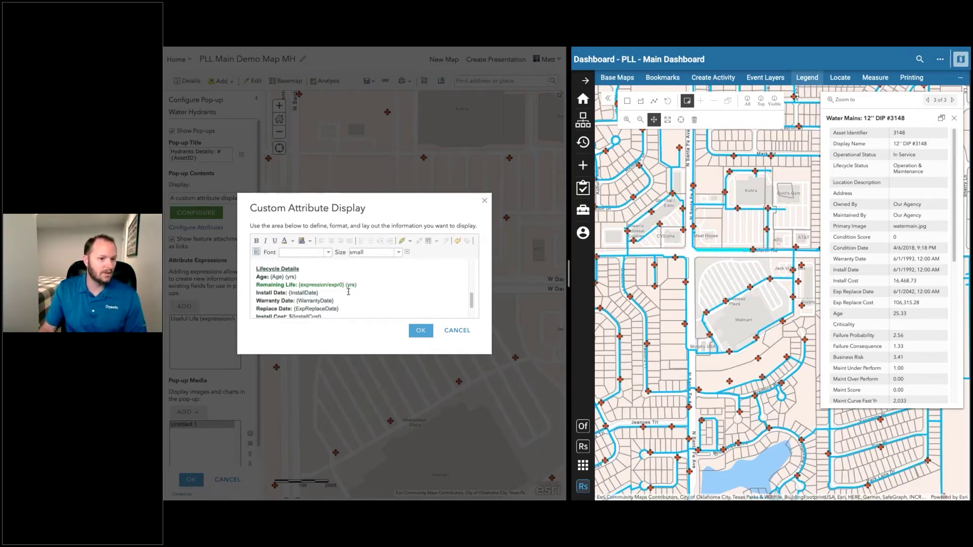
scroll(348, 292, "up", 3)
scroll(348, 291, "up", 2)
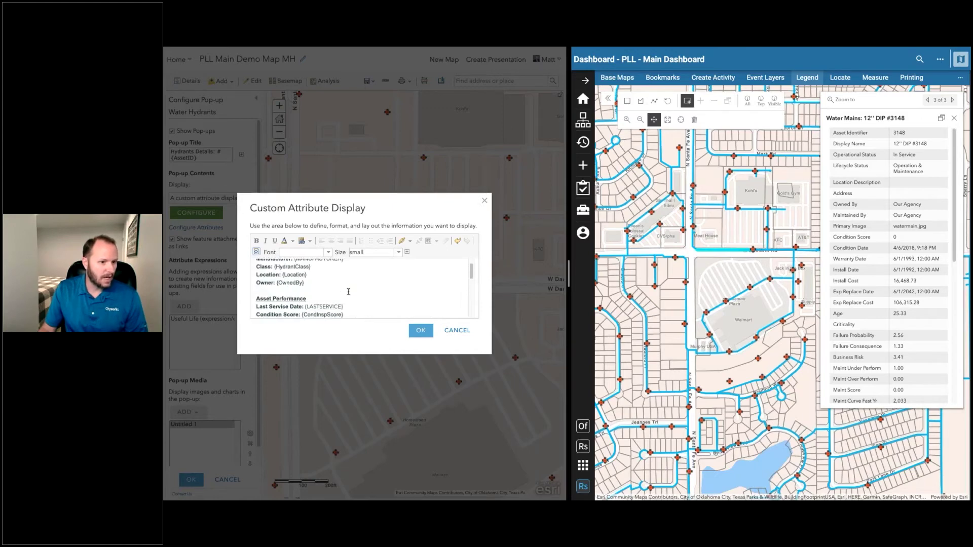
Step: Cancel the custom display editor and the Useful Life expression unchanged, then close Configure Pop-up
left_click(456, 332)
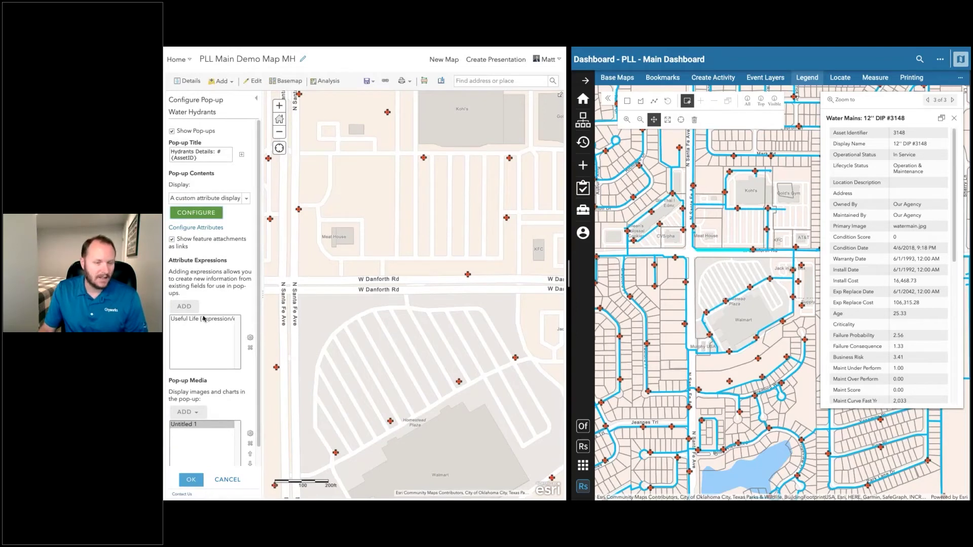
left_click(222, 320)
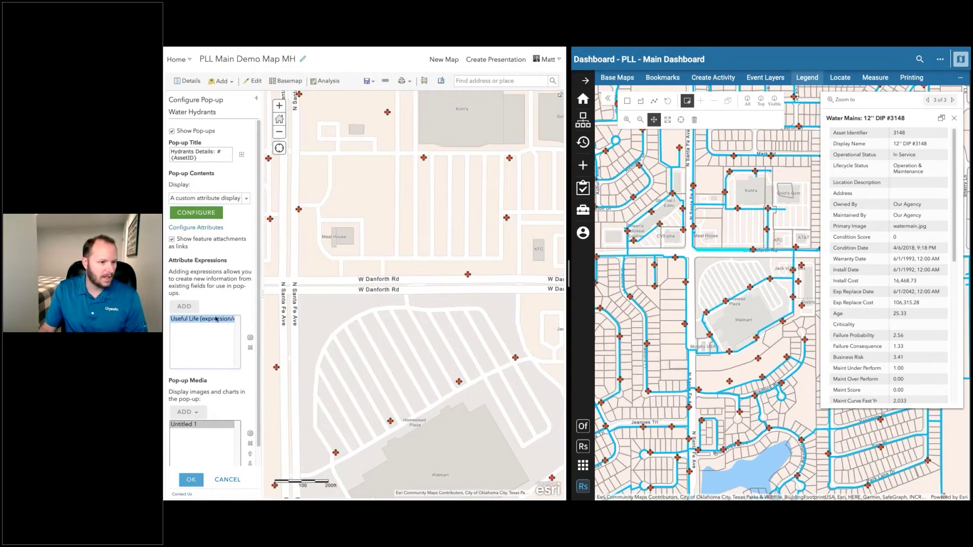
left_click(249, 338)
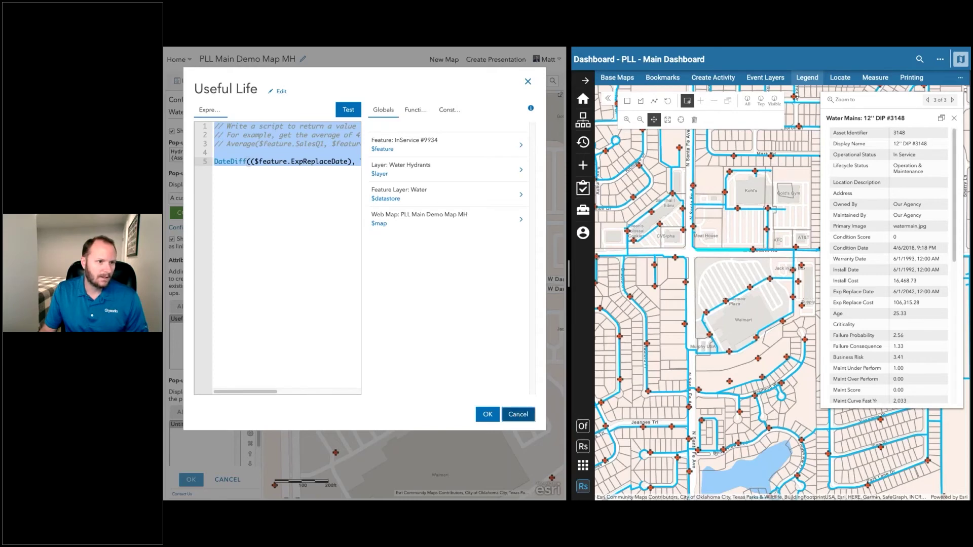
left_click(517, 415)
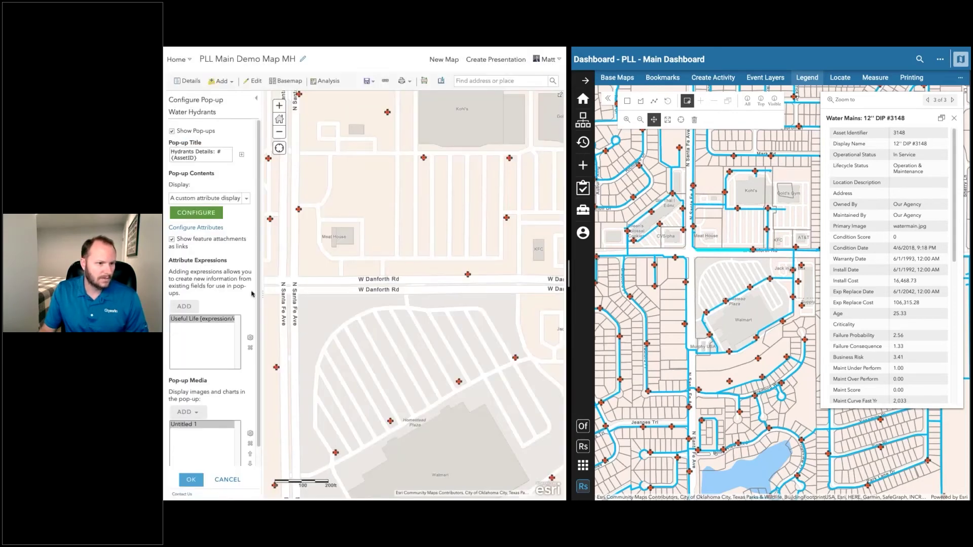
left_click(257, 98)
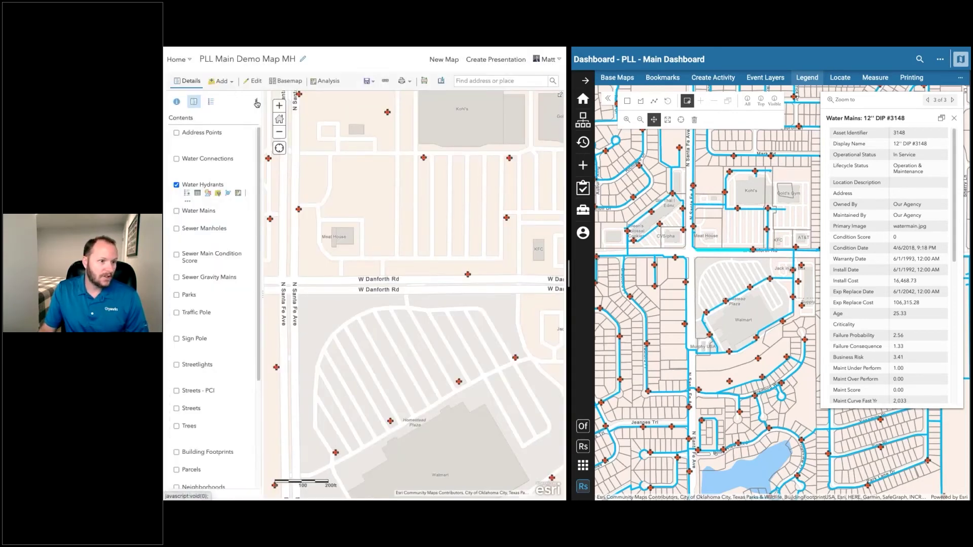
scroll(344, 253, "down", 1)
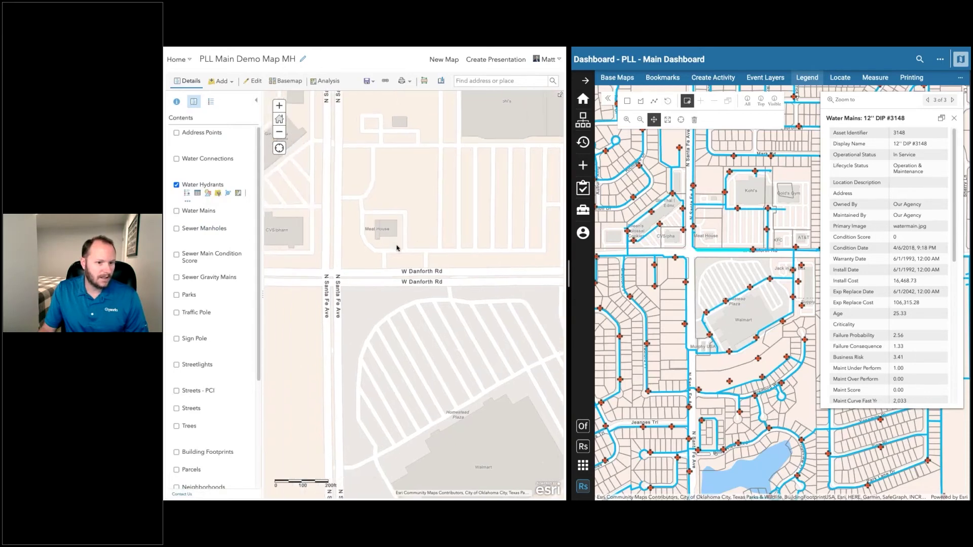
Step: Show the Sewer Manholes layer in place of Water Hydrants
left_click_drag(413, 269, 404, 240)
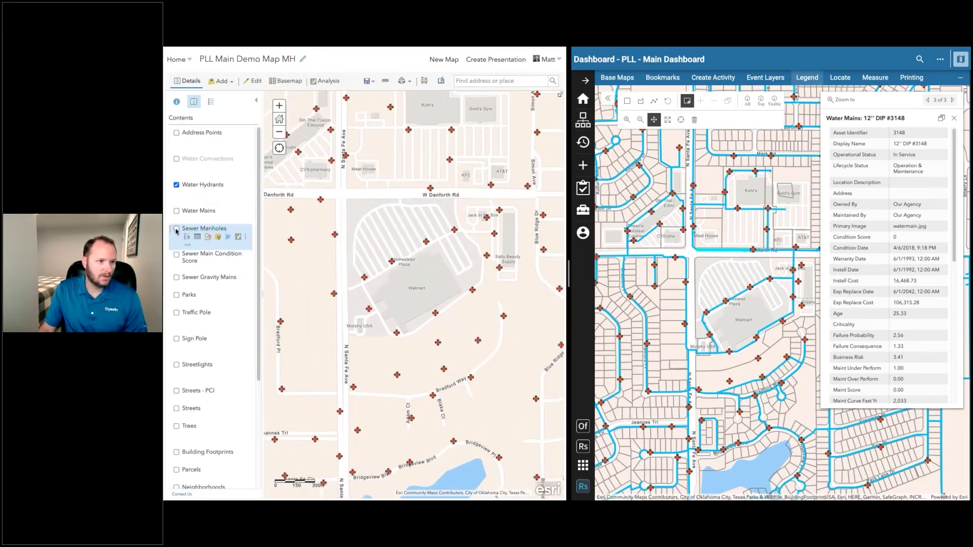
left_click(176, 229)
left_click(177, 186)
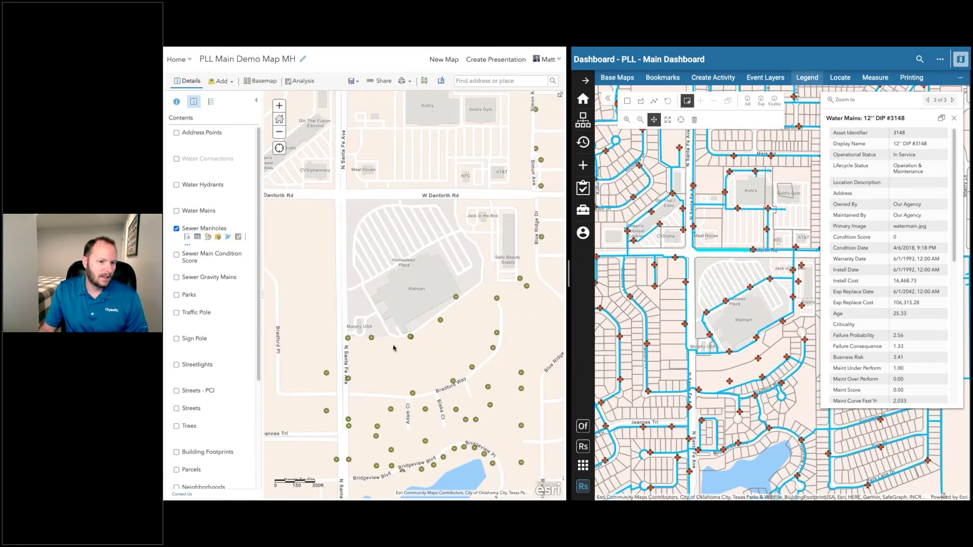
Step: Inspect a 36" CSU manhole's default pop-up near W Danforth Rd, then open the Sewer Manholes layer's options
left_click_drag(321, 275, 365, 314)
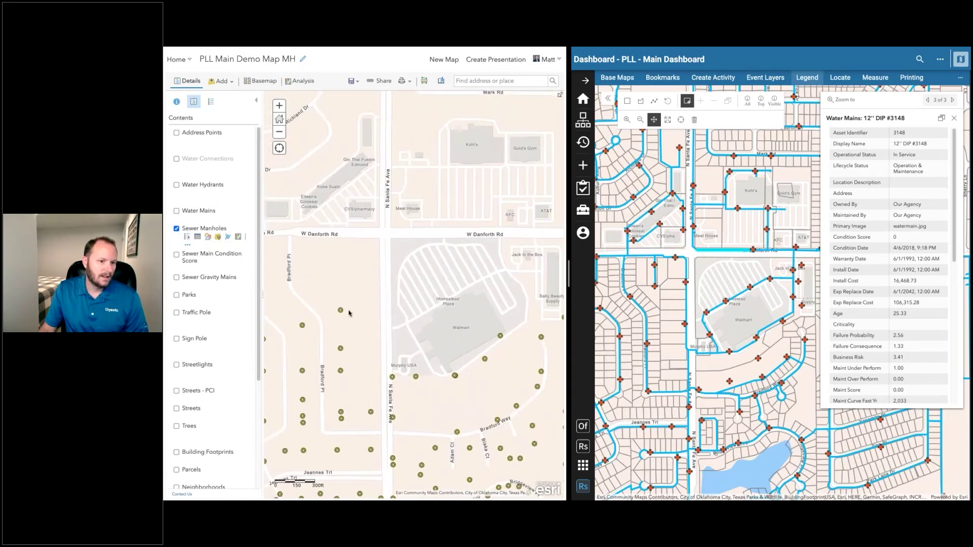
left_click(340, 312)
scroll(400, 287, "down", 1)
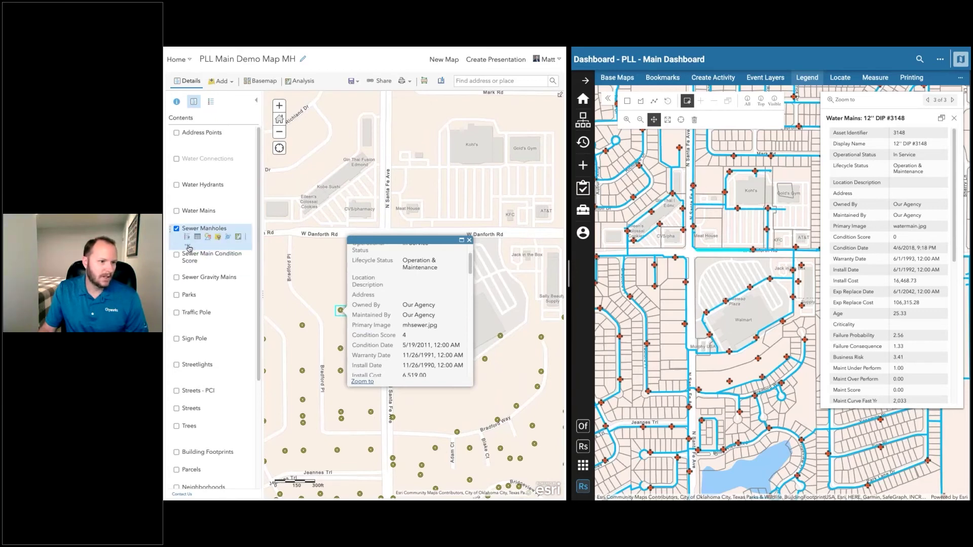
left_click(188, 245)
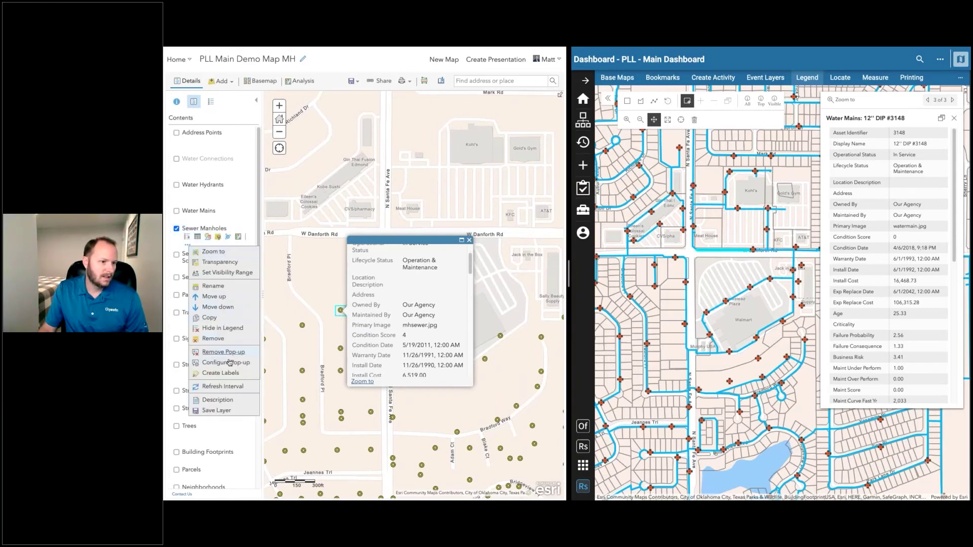
Step: Set the Sewer Manholes pop-up contents to a custom attribute display and open its layout editor
left_click(227, 362)
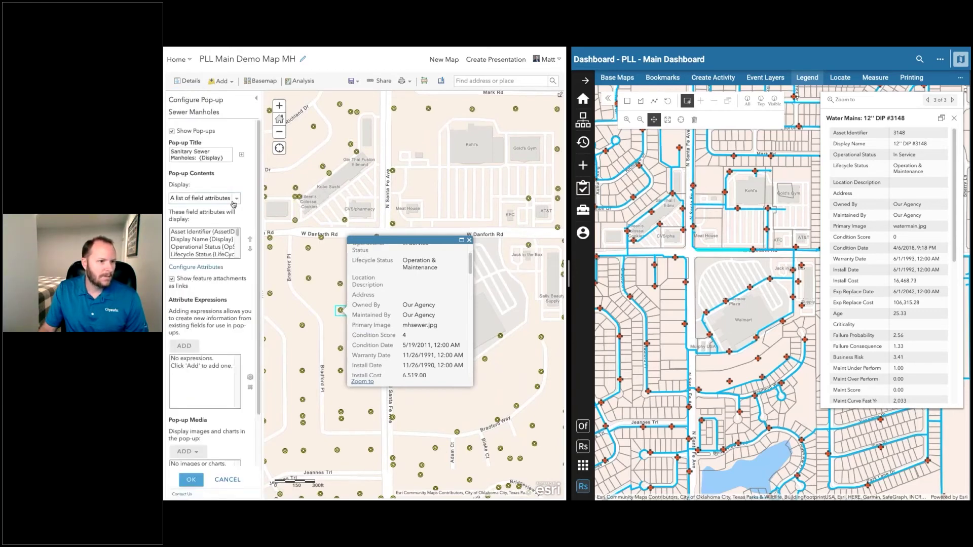
left_click(200, 198)
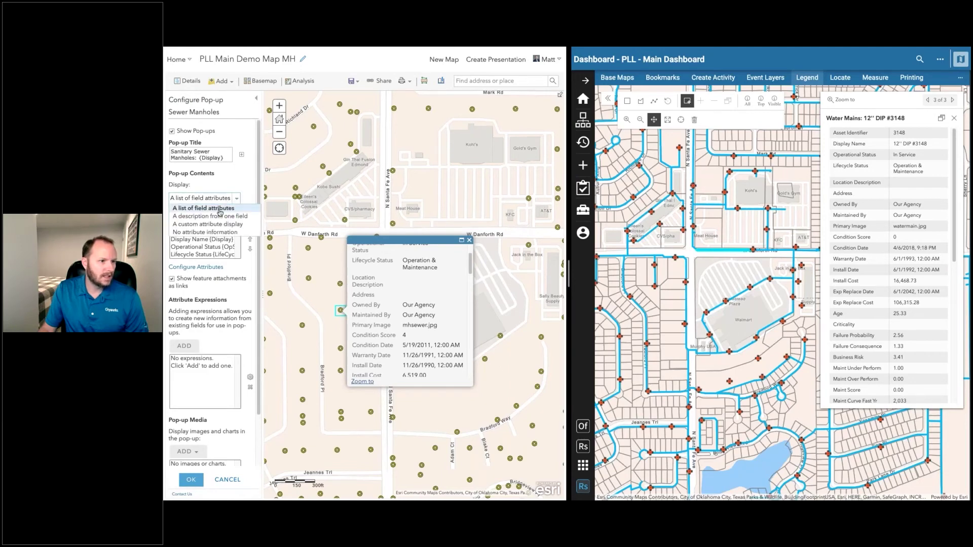
left_click(223, 225)
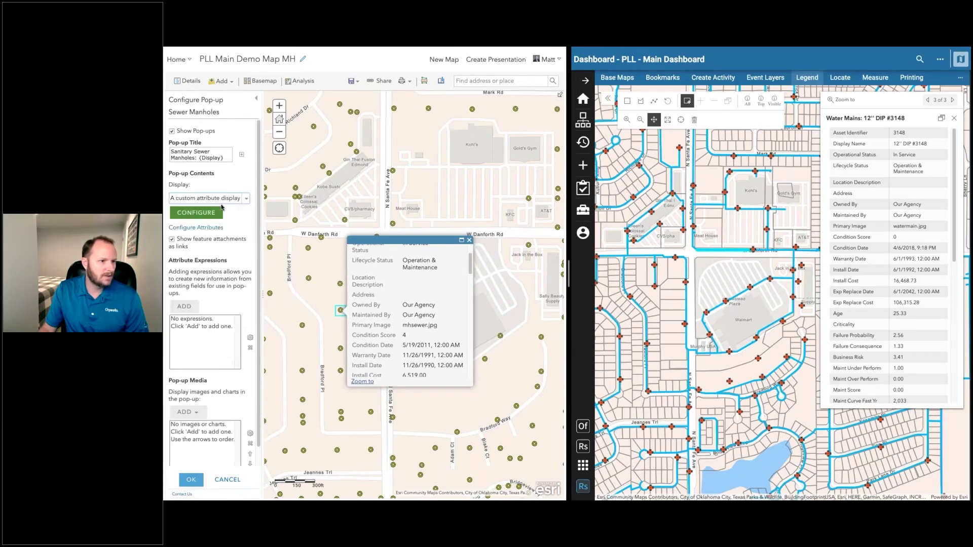
left_click(215, 212)
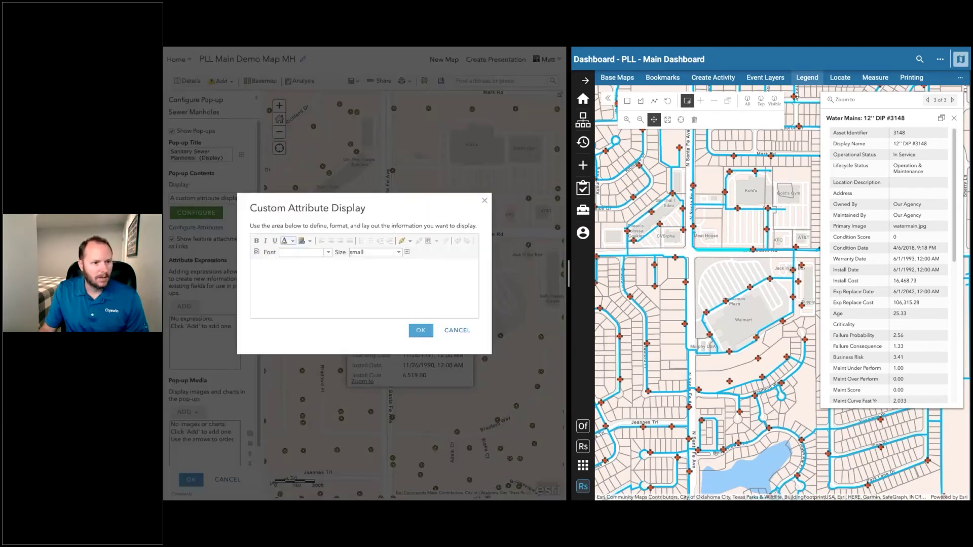
Step: Write a bold 'Asset ID:' label followed by the {AssetID} field
left_click(267, 275)
type("Ass")
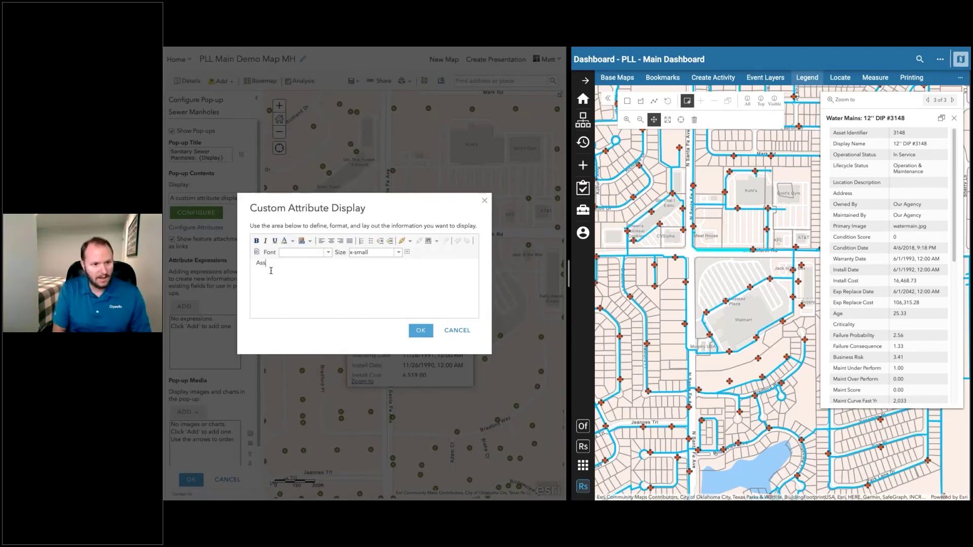
type("et ID:")
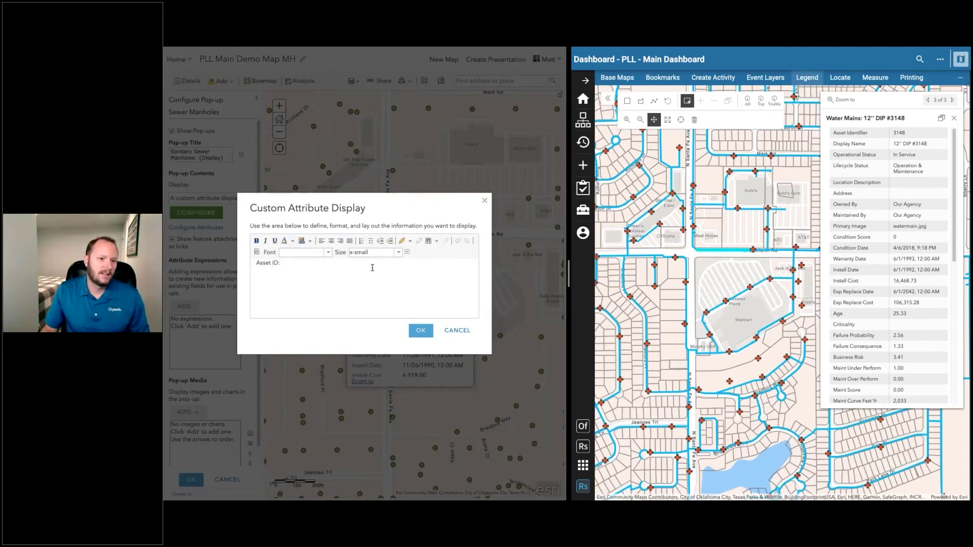
left_click(407, 253)
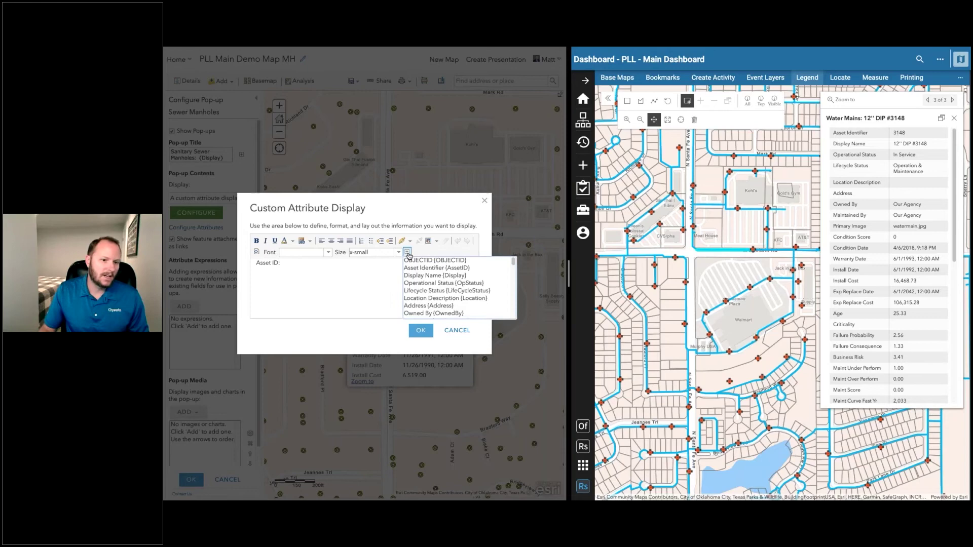
left_click(449, 269)
left_click_drag(281, 264, 256, 263)
left_click(262, 264)
left_click(257, 241)
left_click(317, 265)
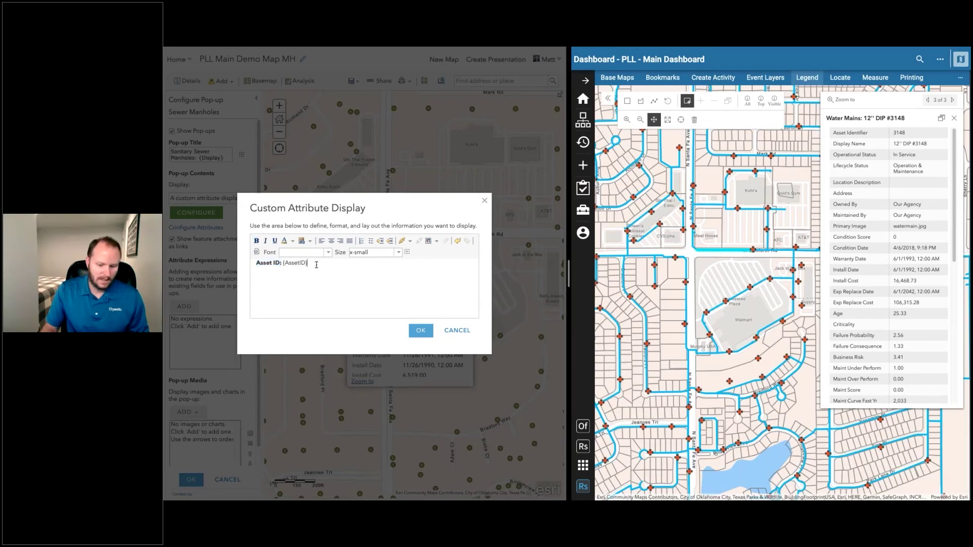
Step: Add a second line with a bold 'Diameter:' label and the {DIAMETER} field
type("Diam")
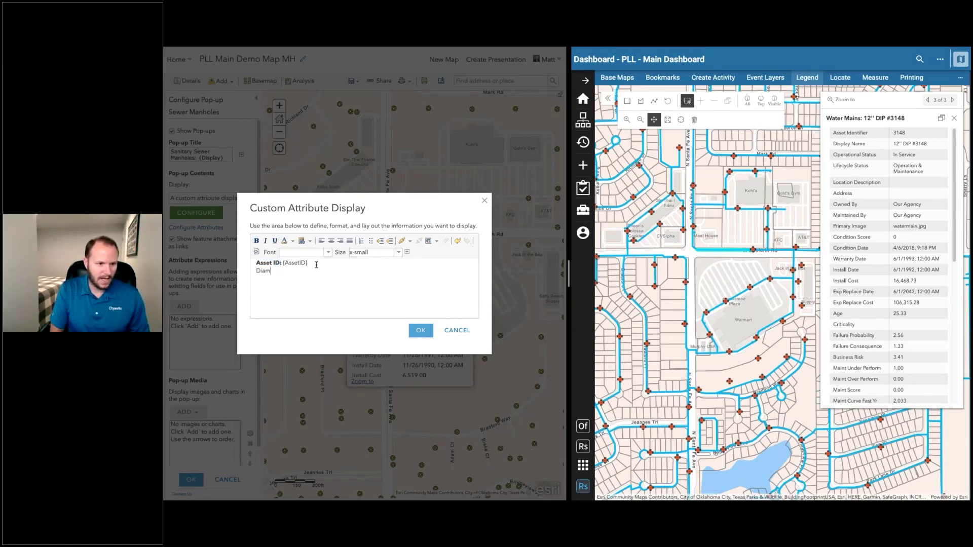
type("eter")
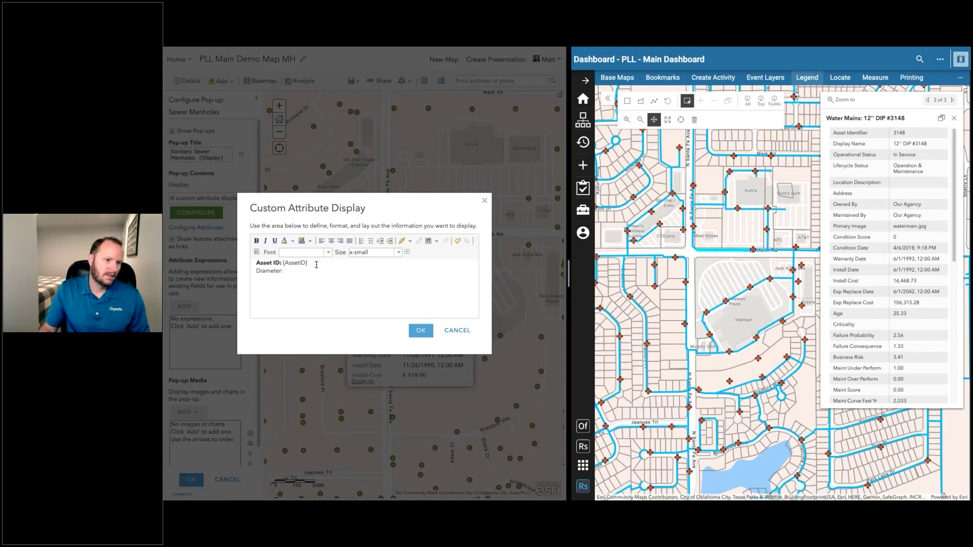
type(":")
key("shift+Home")
left_click(257, 241)
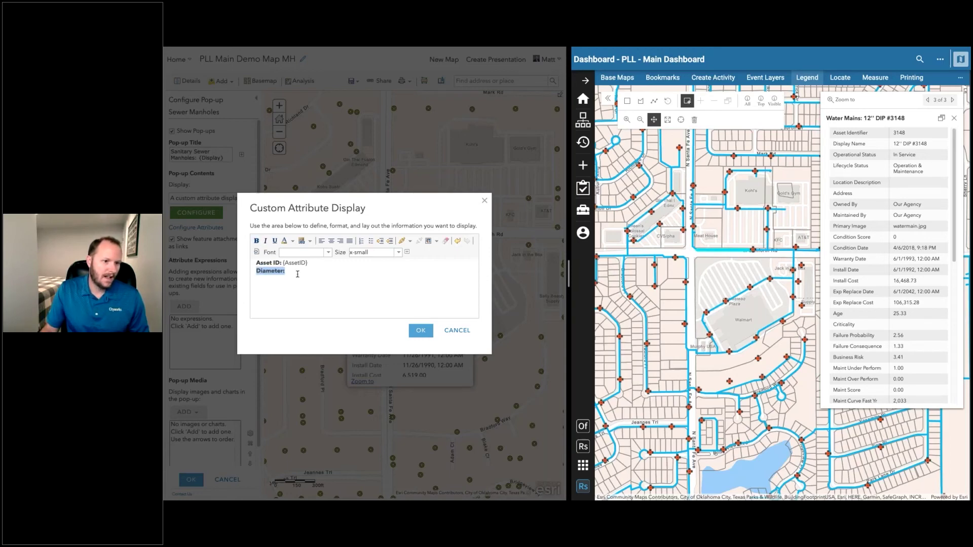
left_click(294, 272)
left_click(406, 254)
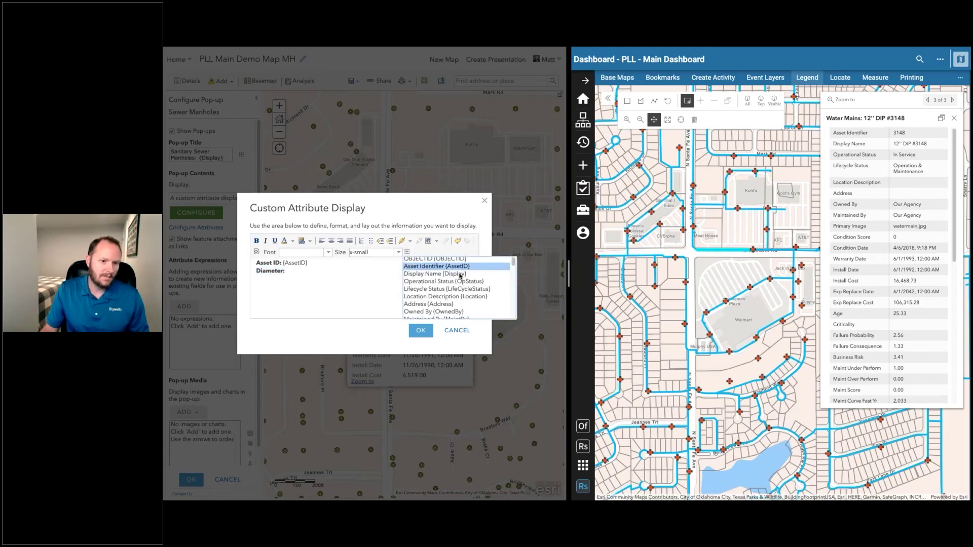
scroll(433, 285, "down", 5)
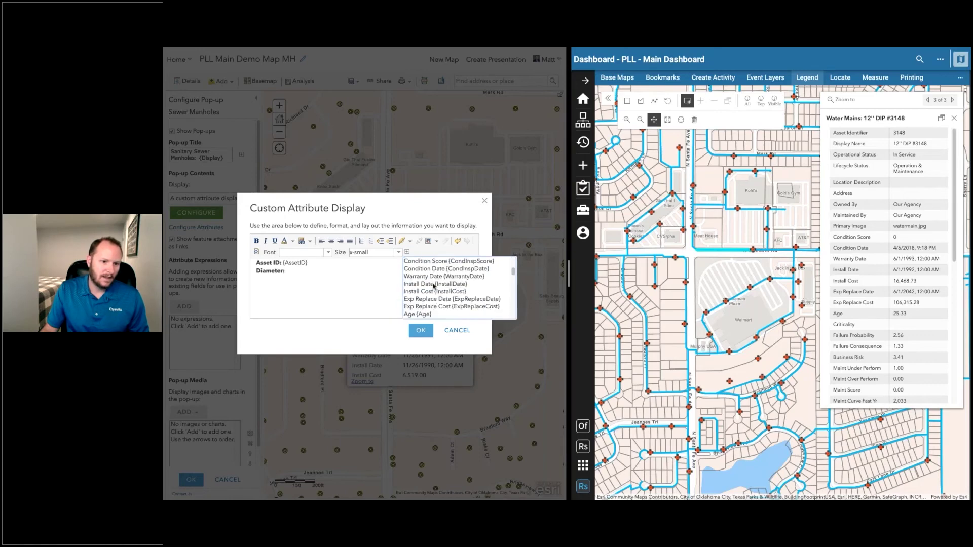
scroll(433, 286, "down", 5)
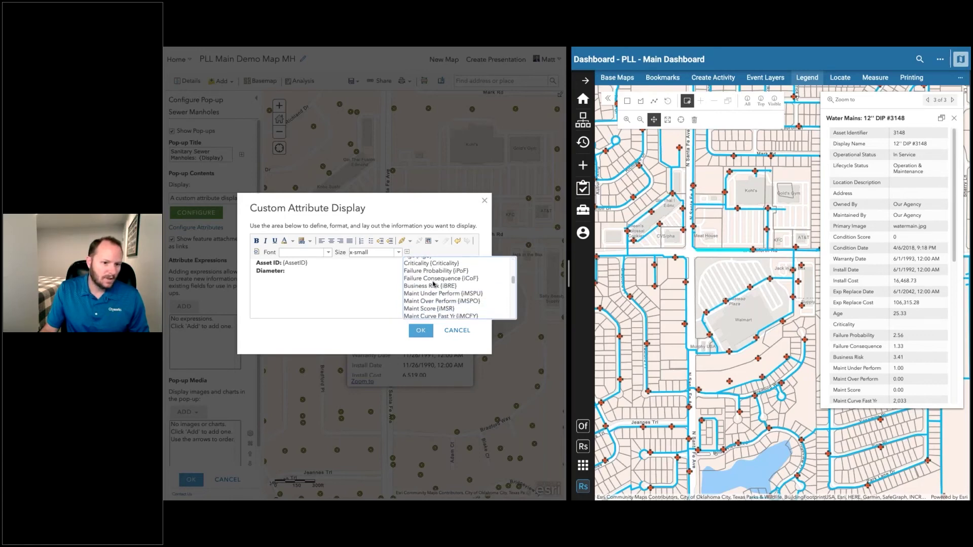
scroll(434, 285, "down", 5)
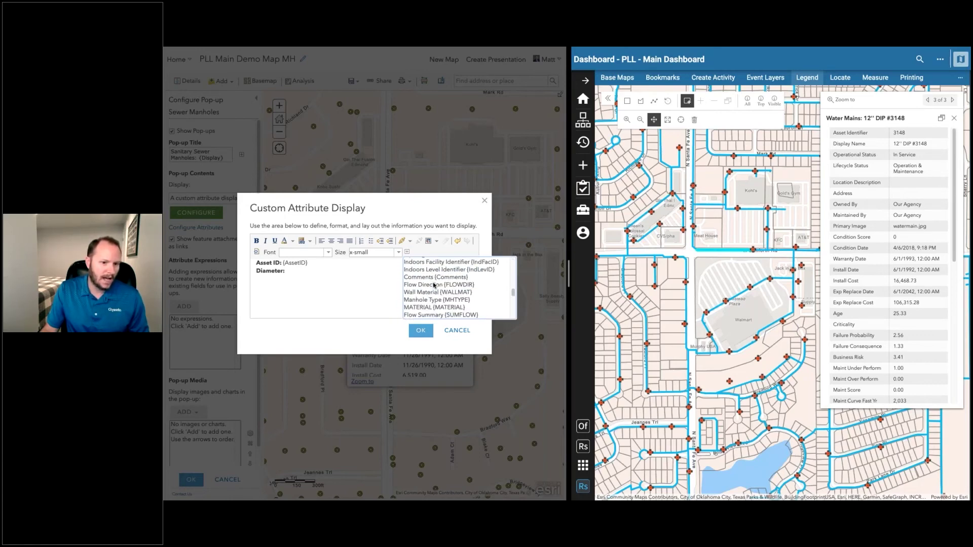
scroll(434, 286, "down", 2)
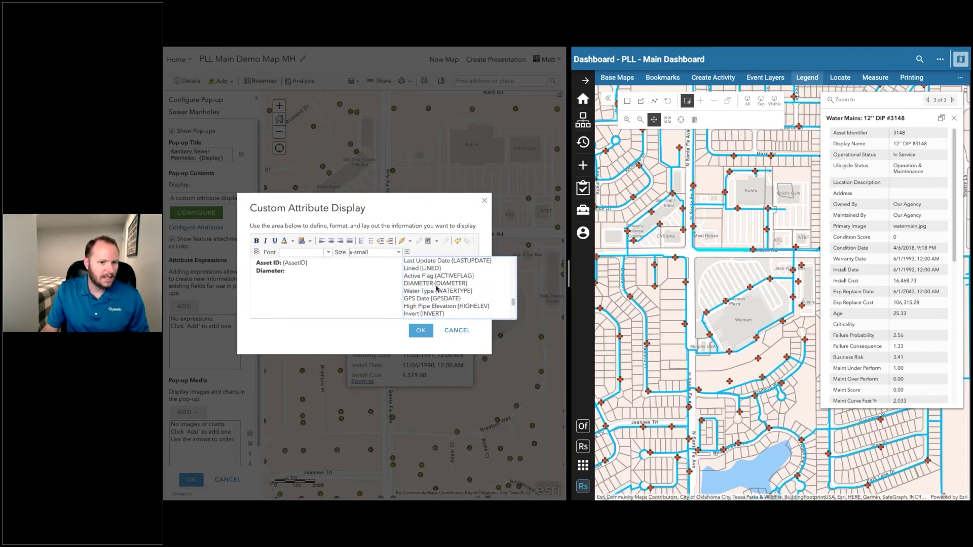
left_click(433, 286)
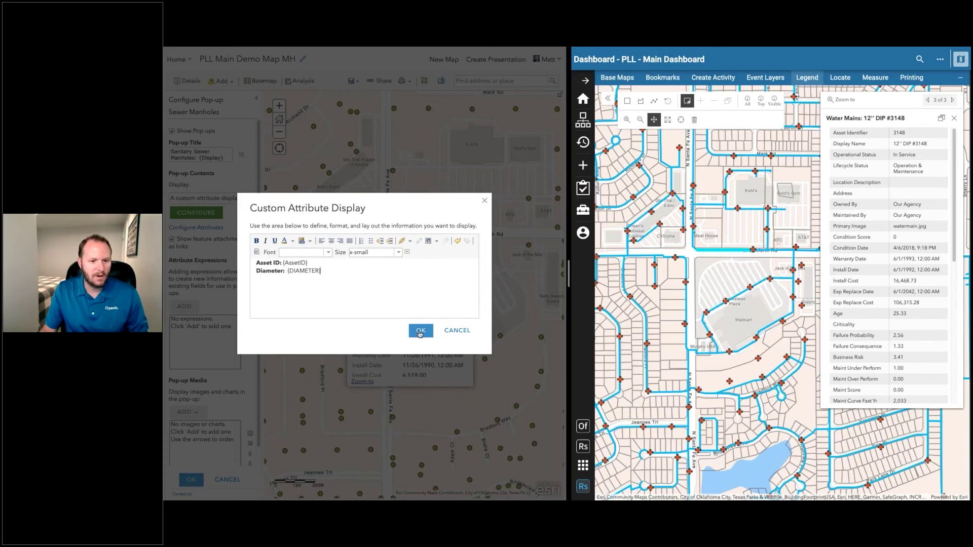
Step: Apply the custom pop-up, check a manhole shows Asset ID 18723 and Diameter 36", and save the map
left_click(421, 331)
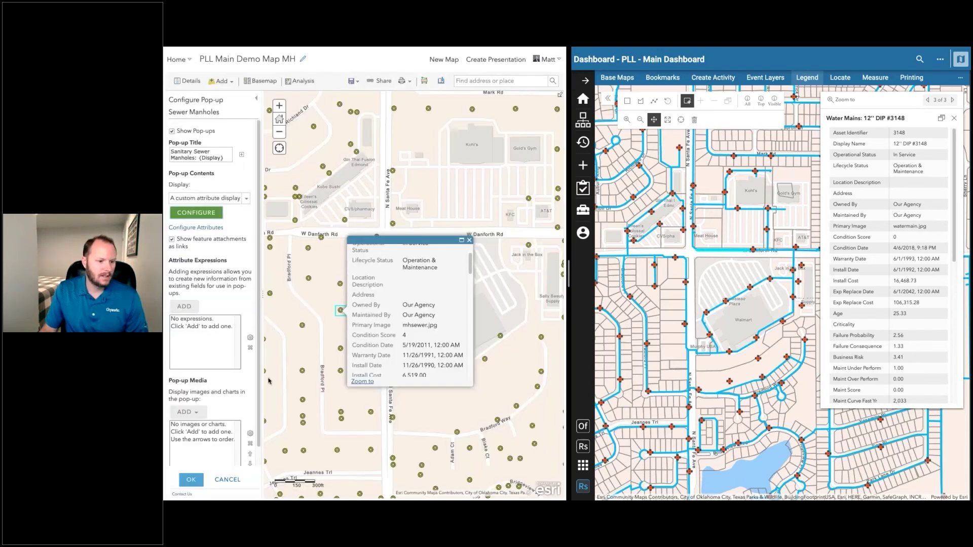
left_click(190, 480)
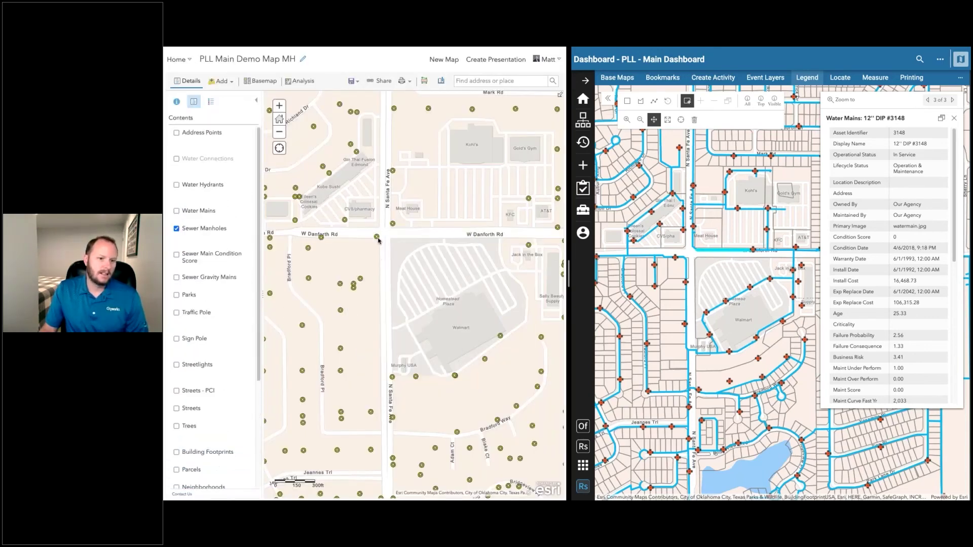
left_click(377, 237)
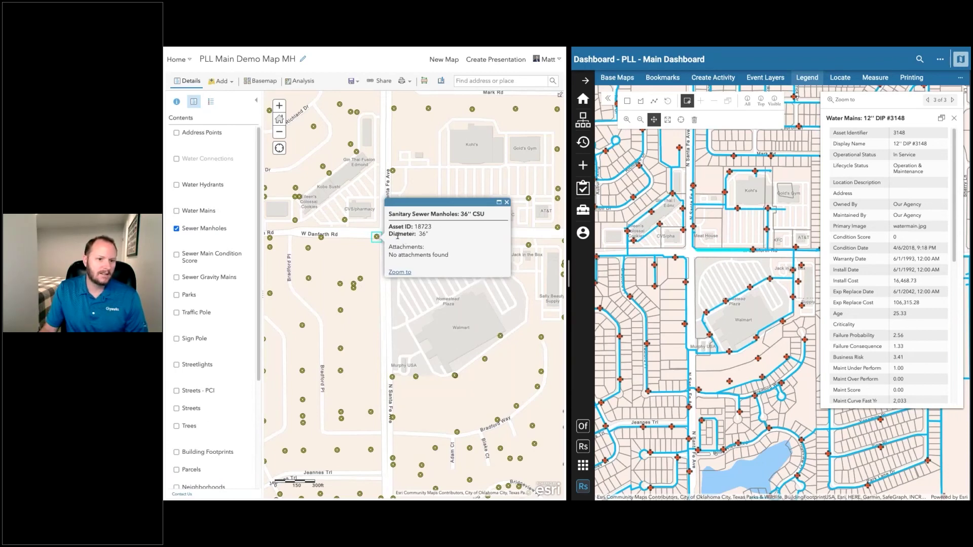
left_click(354, 81)
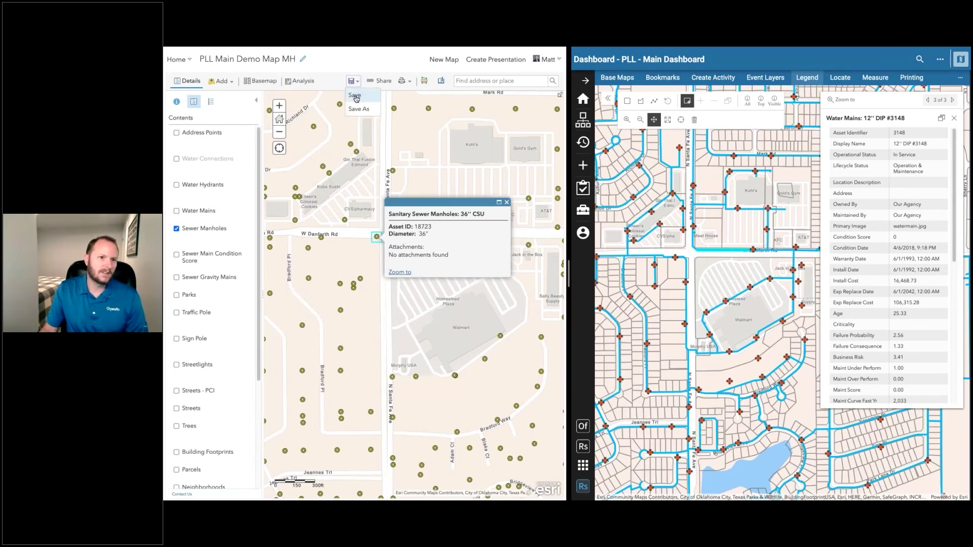
left_click(357, 95)
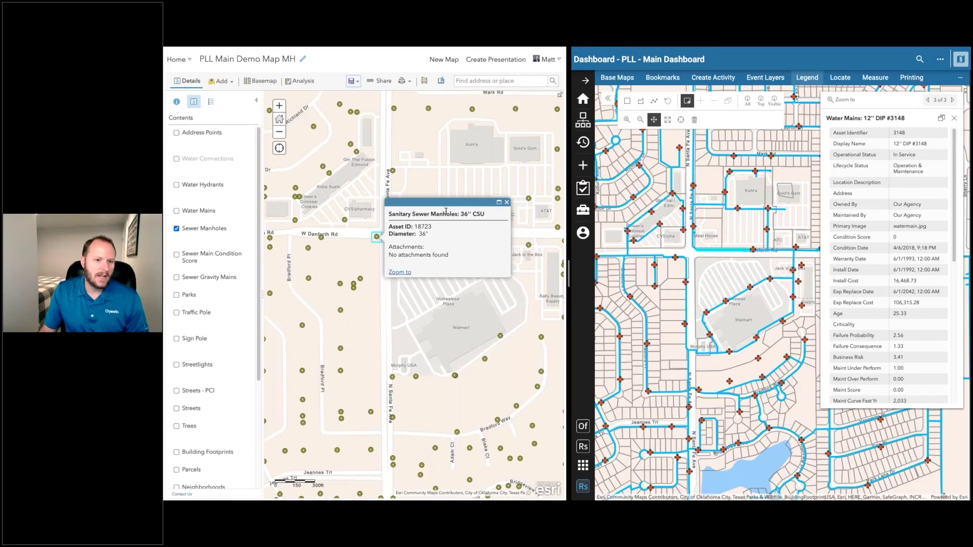
Step: Reload the dashboard and dock a manhole pop-up showing Asset ID 26862 and Diameter 36" on the map
right_click(778, 63)
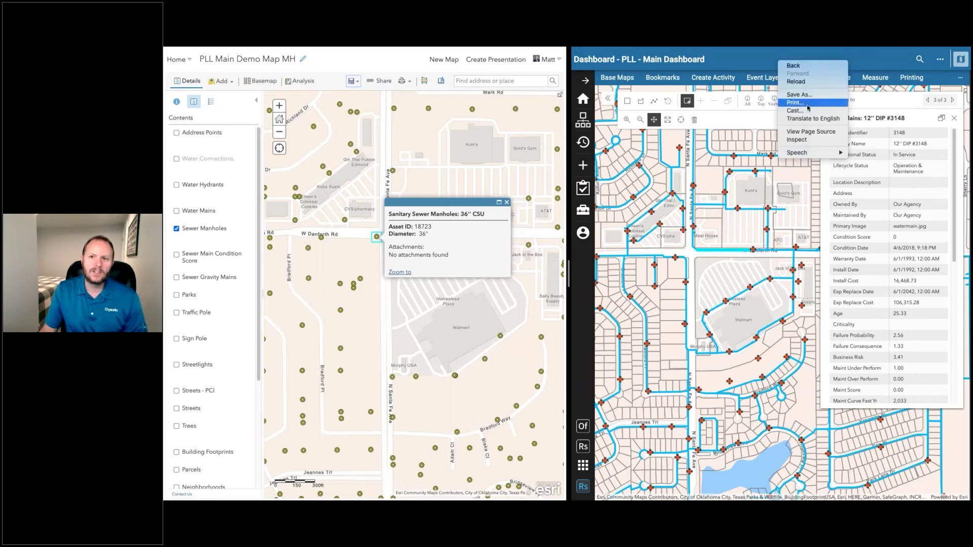
left_click(791, 84)
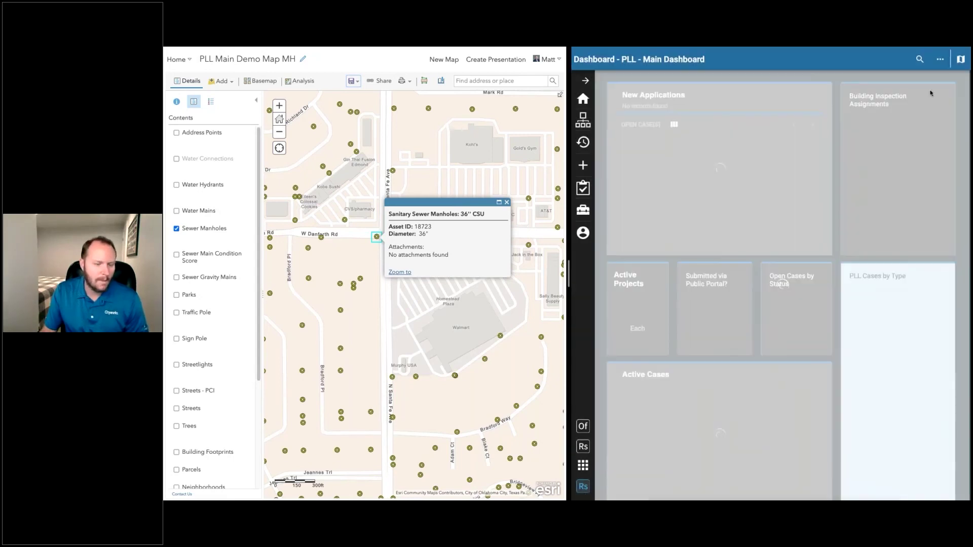
left_click(960, 60)
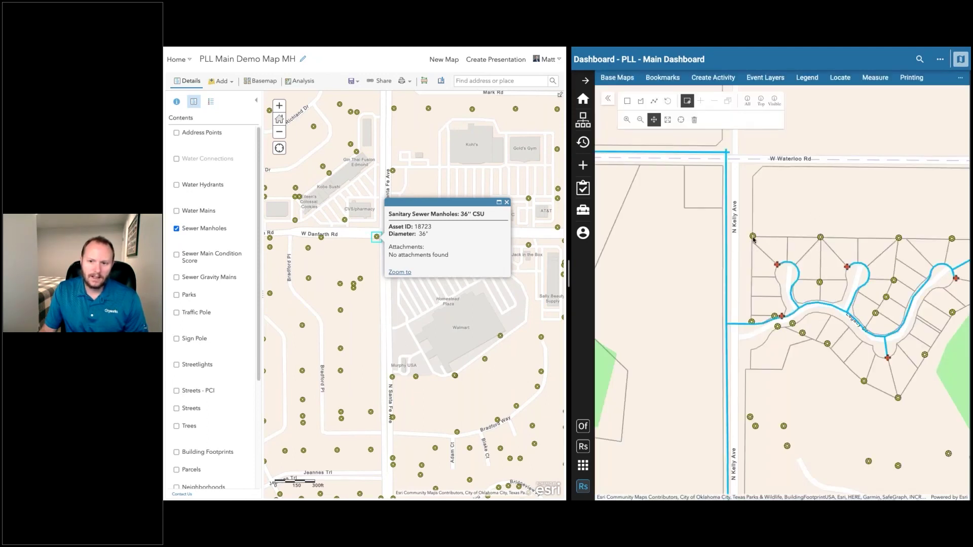
left_click(754, 239)
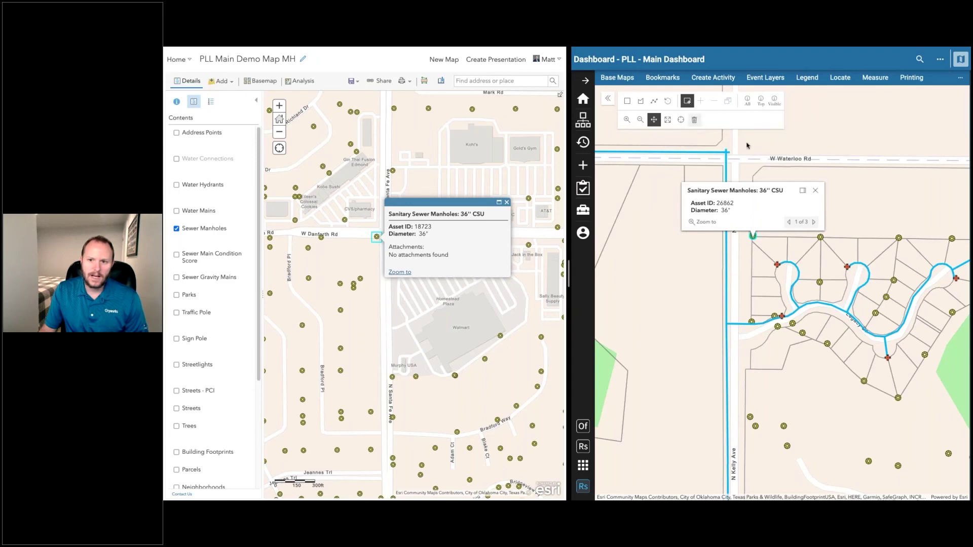
left_click(805, 191)
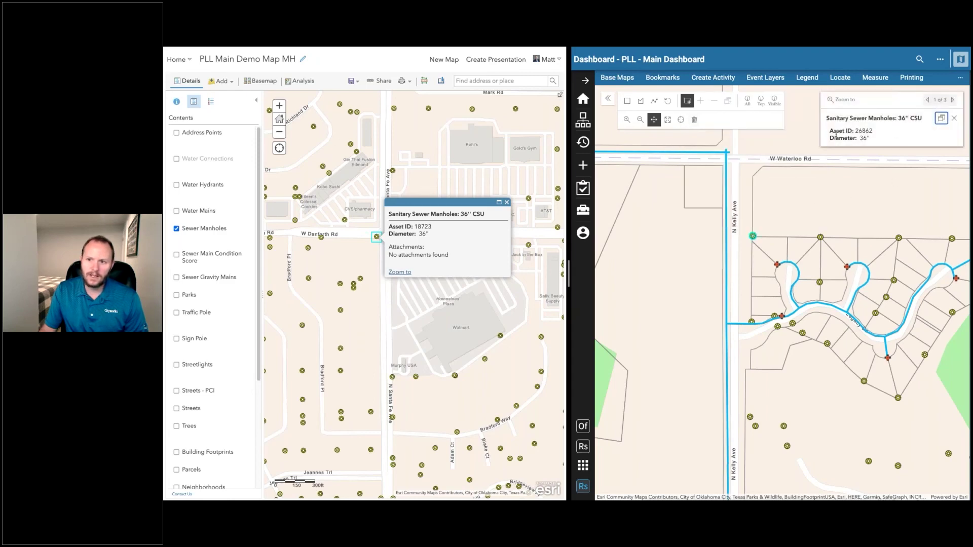